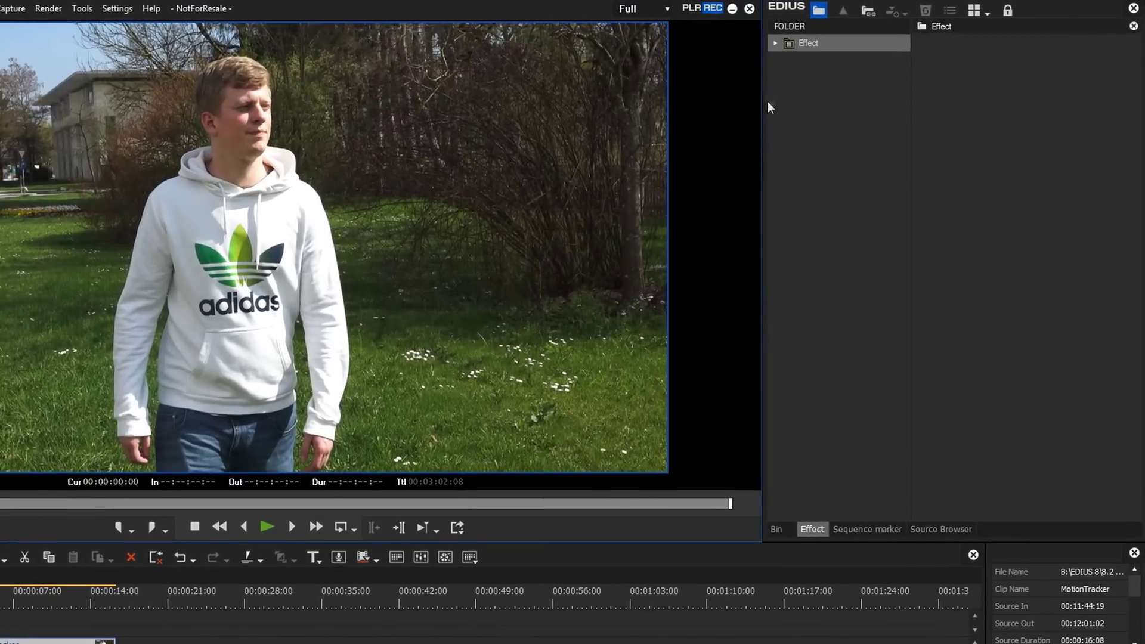
Apply the Mask video filter to the MotionTracker clip and open its settings.
{"action": "double_click", "coordinate": [863, 39]}
{"action": "left_click", "coordinate": [806, 60]}
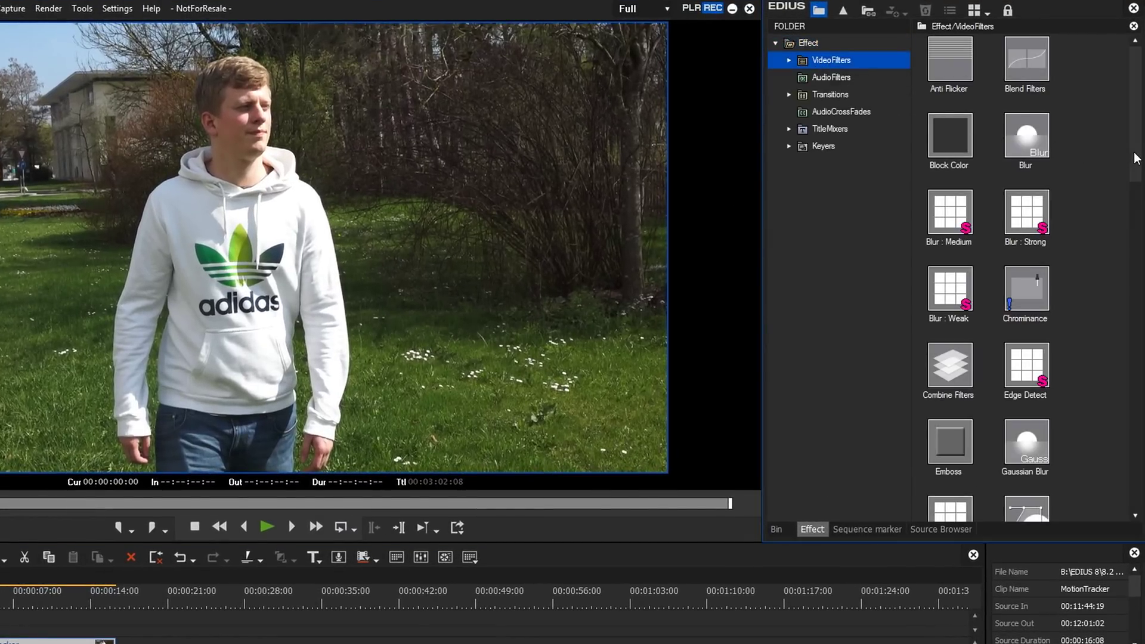
{"action": "scroll", "coordinate": [1137, 158], "scroll_direction": "down", "scroll_amount": 2}
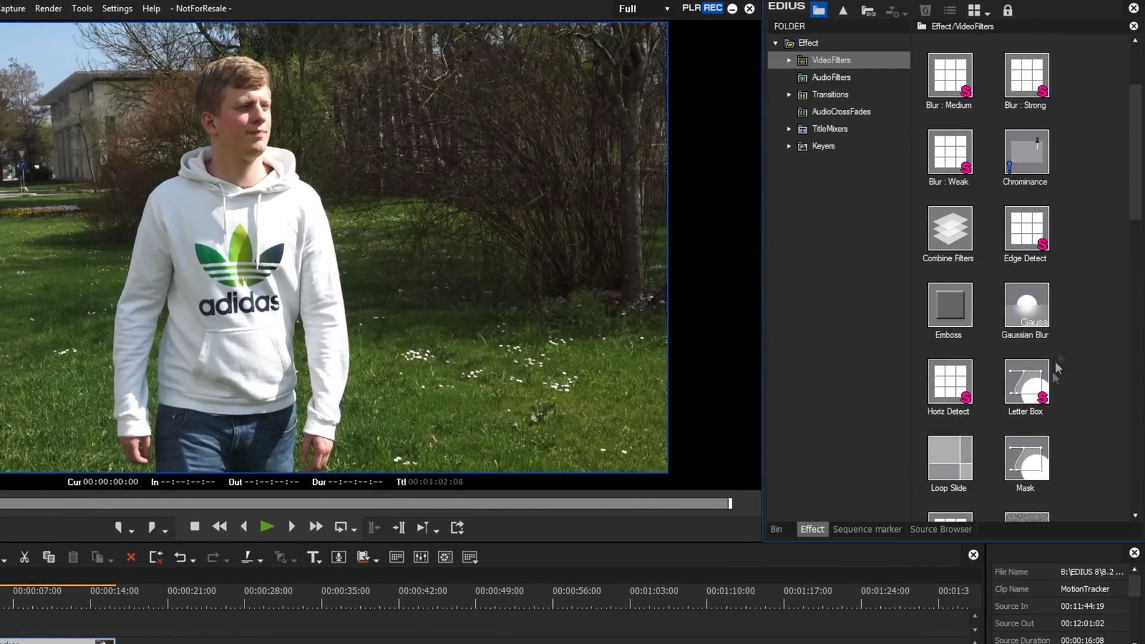
{"action": "left_click_drag", "start_coordinate": [1023, 458], "coordinate": [1032, 568]}
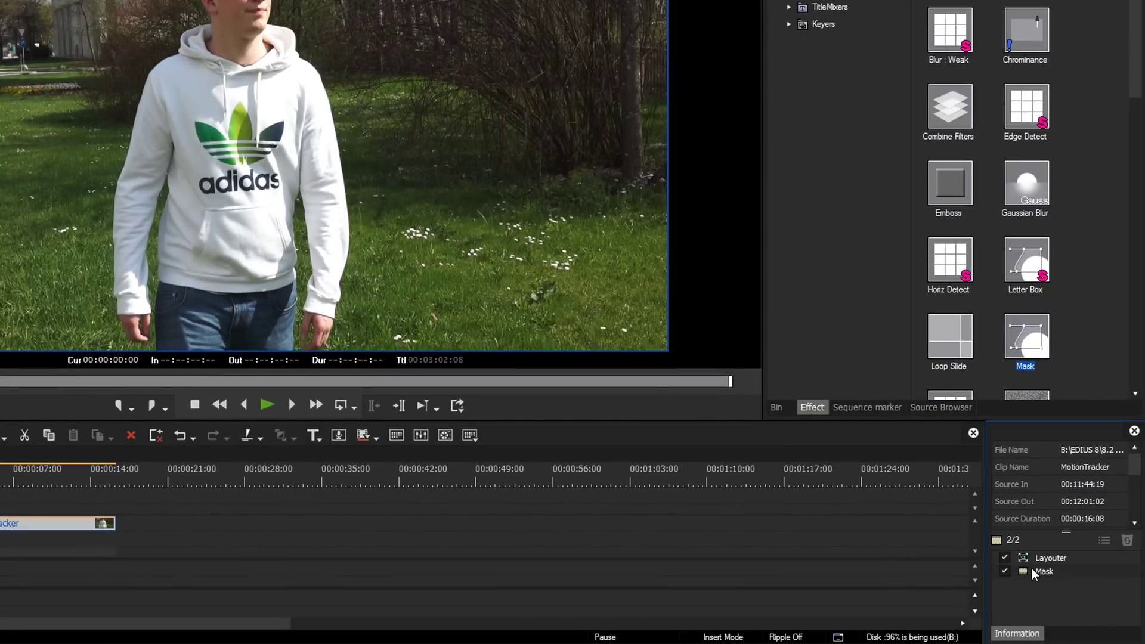
{"action": "double_click", "coordinate": [1033, 568]}
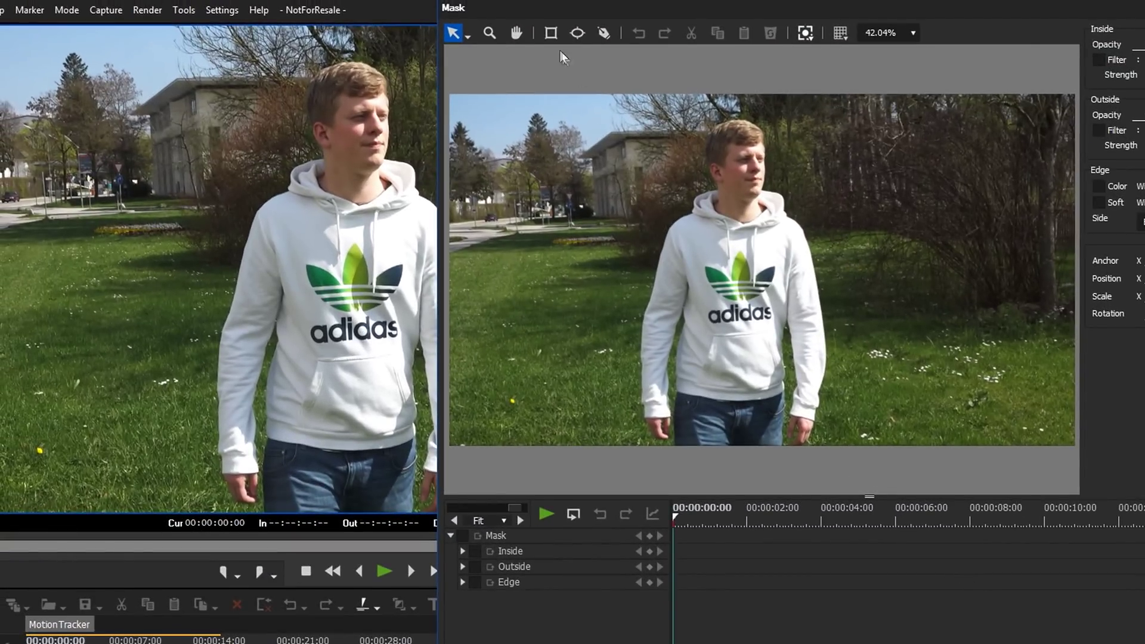
Draw a rectangular mask around the hoodie's logo, track it forward through the whole clip, and return to the first frame.
{"action": "left_click", "coordinate": [549, 32]}
{"action": "left_click_drag", "start_coordinate": [702, 249], "coordinate": [778, 329]}
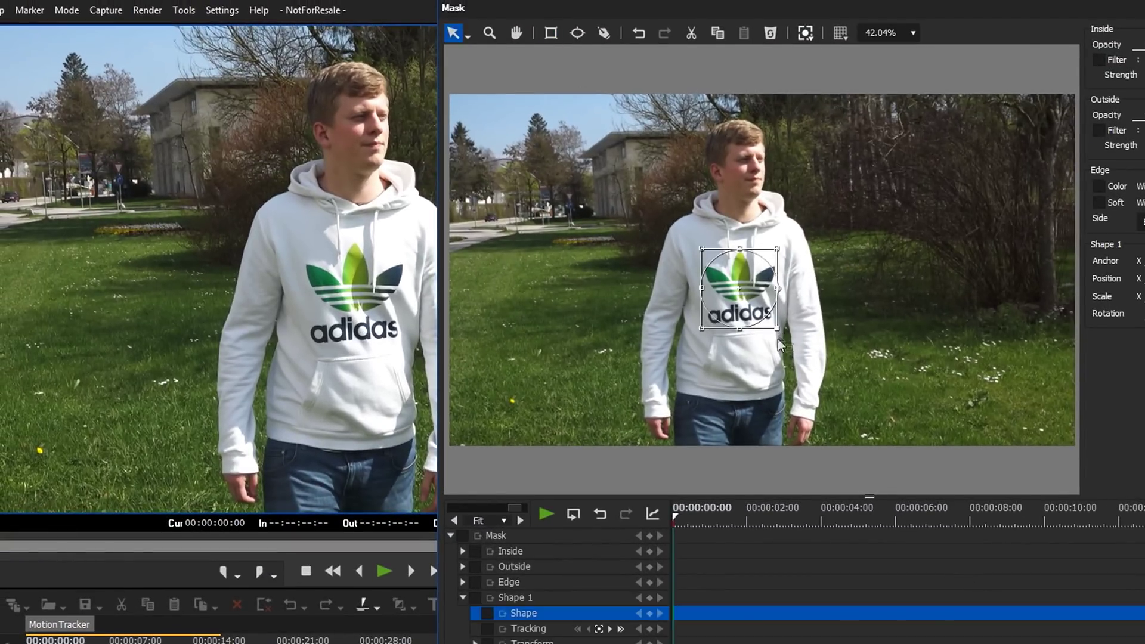
{"action": "left_click", "coordinate": [621, 629]}
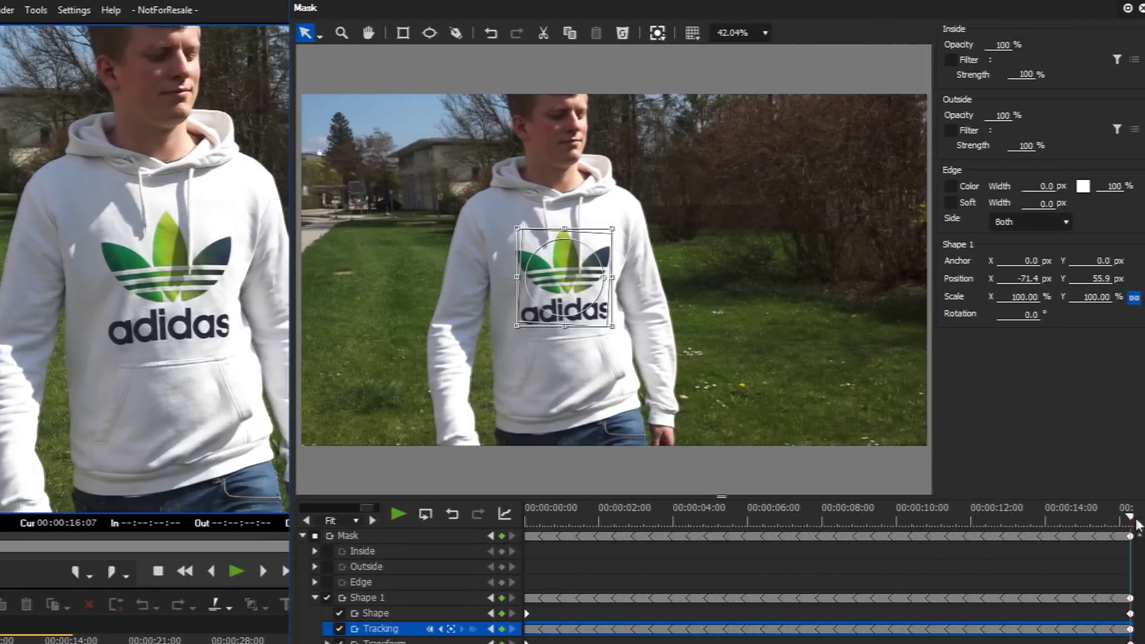
{"action": "left_click_drag", "start_coordinate": [1126, 524], "coordinate": [517, 554]}
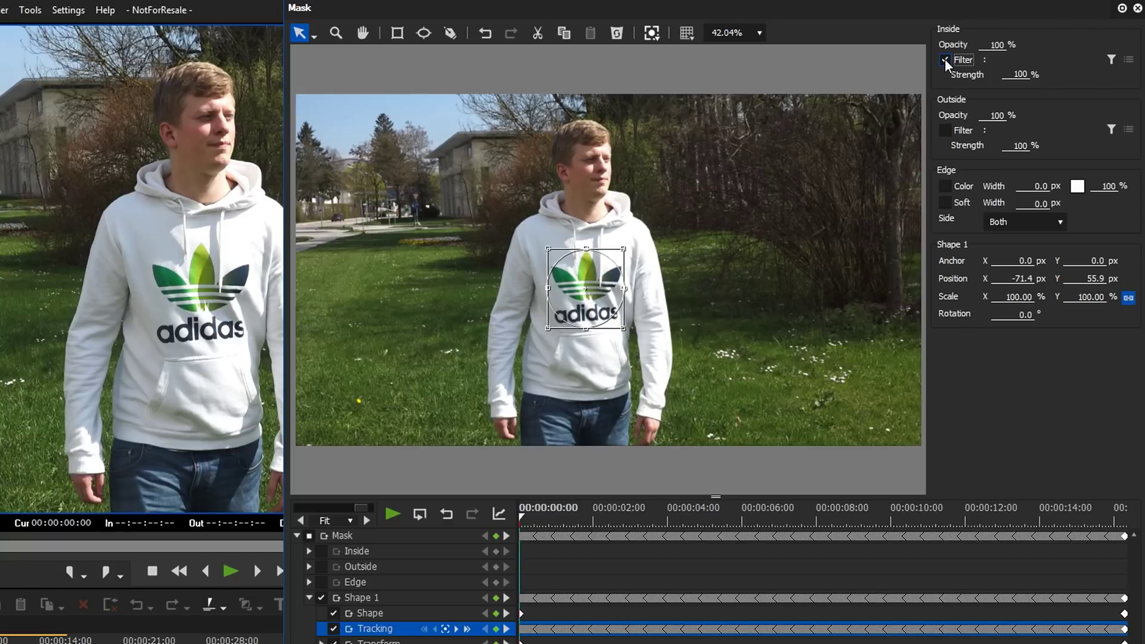
Assign the Mosaic filter to the inside of the mask with a block size of 17.
{"action": "left_click", "coordinate": [1112, 60]}
{"action": "type", "text": "mosa"}
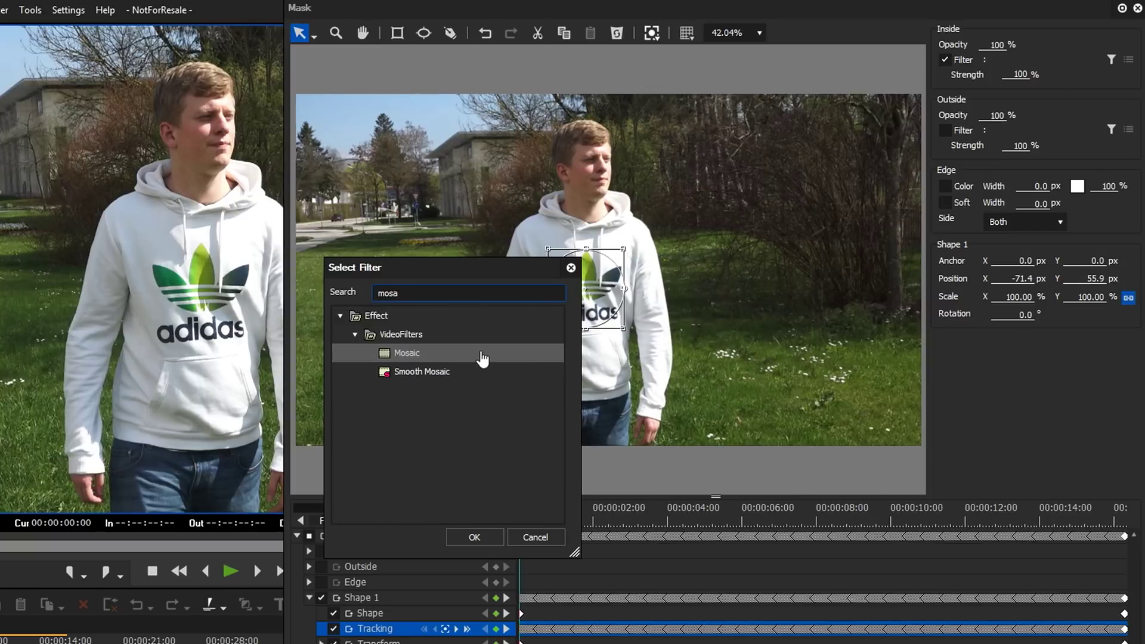
{"action": "left_click", "coordinate": [483, 355]}
{"action": "left_click", "coordinate": [475, 537]}
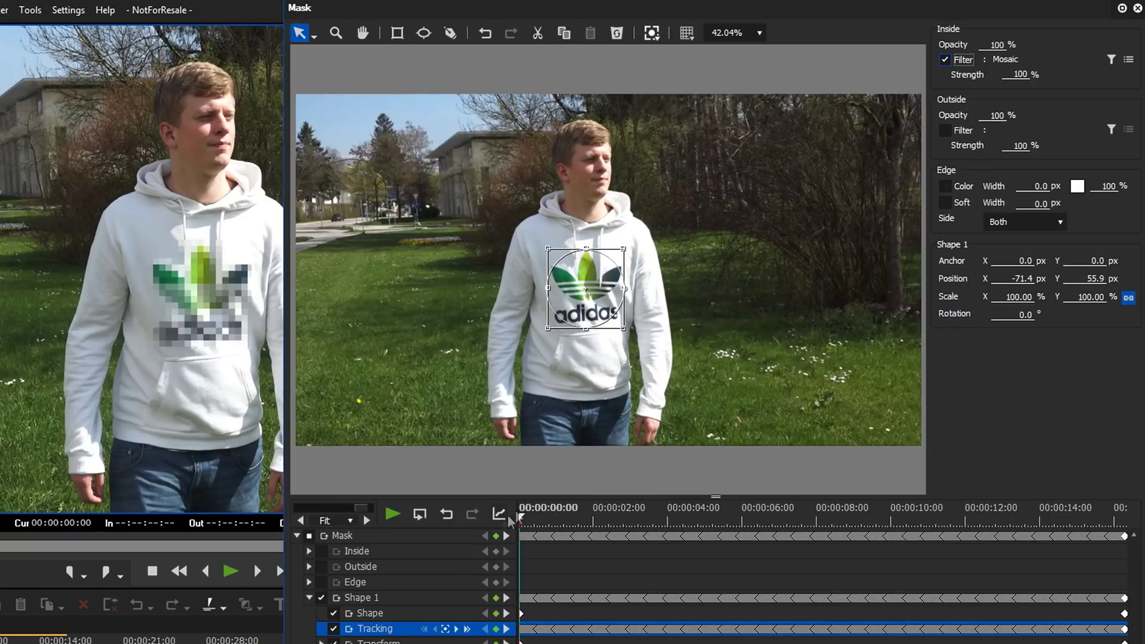
{"action": "left_click", "coordinate": [1129, 60]}
{"action": "left_click_drag", "start_coordinate": [619, 428], "coordinate": [631, 426]}
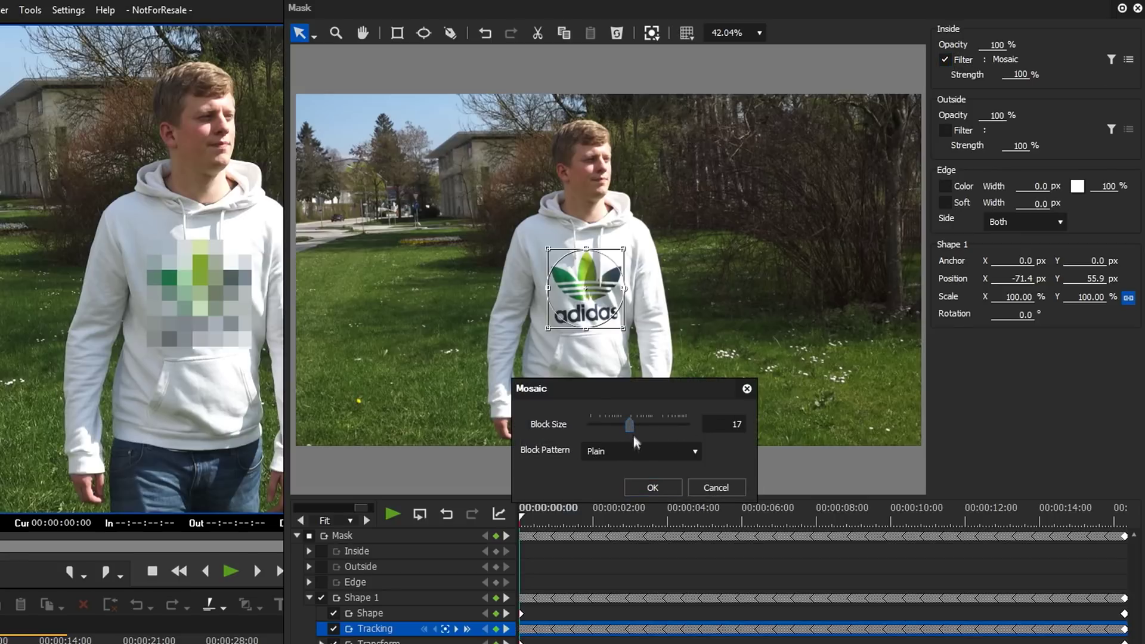
{"action": "left_click", "coordinate": [642, 487]}
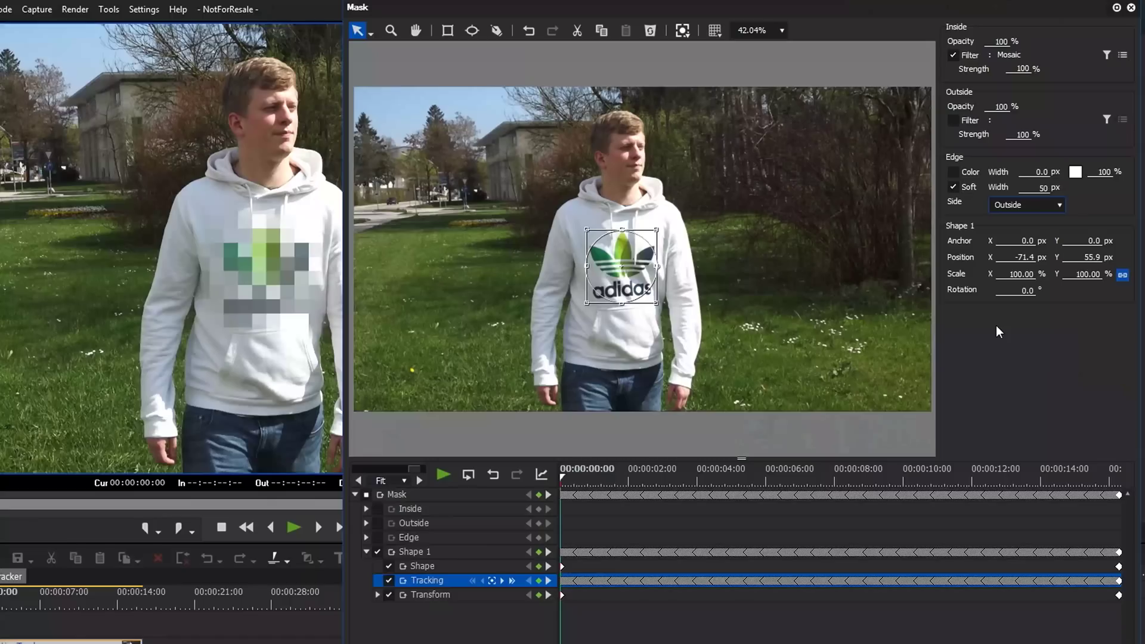
Replace the inside filter of the mask with 3-Way Color Correction.
{"action": "left_click", "coordinate": [1105, 55]}
{"action": "type", "text": "3"}
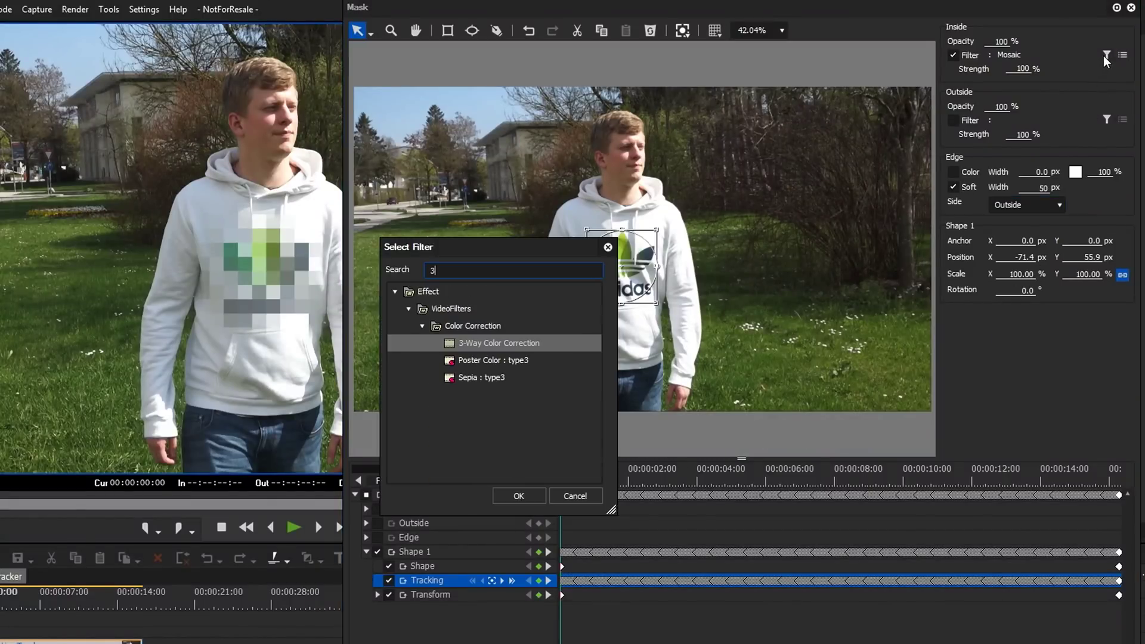
{"action": "left_click", "coordinate": [543, 346]}
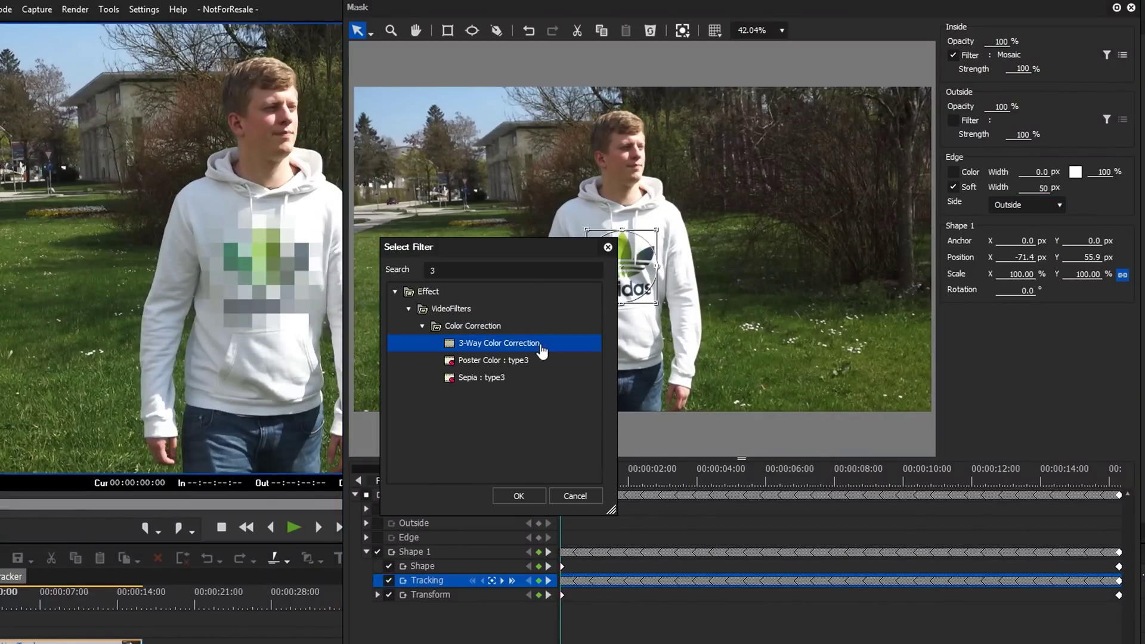
{"action": "left_click", "coordinate": [518, 496]}
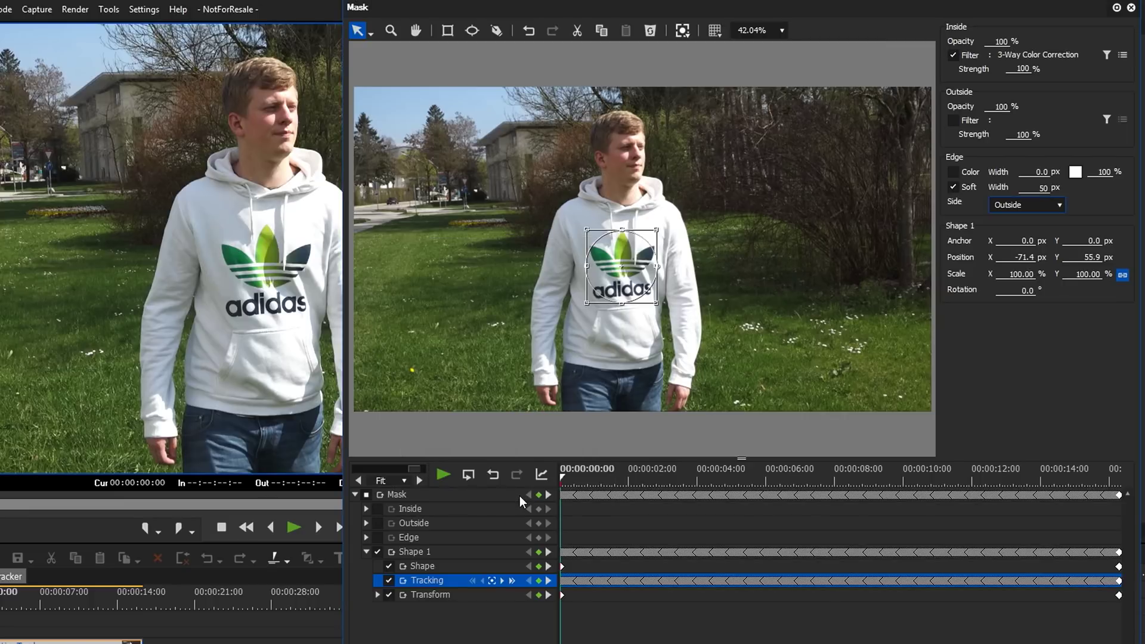
Open the inside 3-Way Color Correction settings and turn off the key display and the histogram.
{"action": "left_click", "coordinate": [1123, 55]}
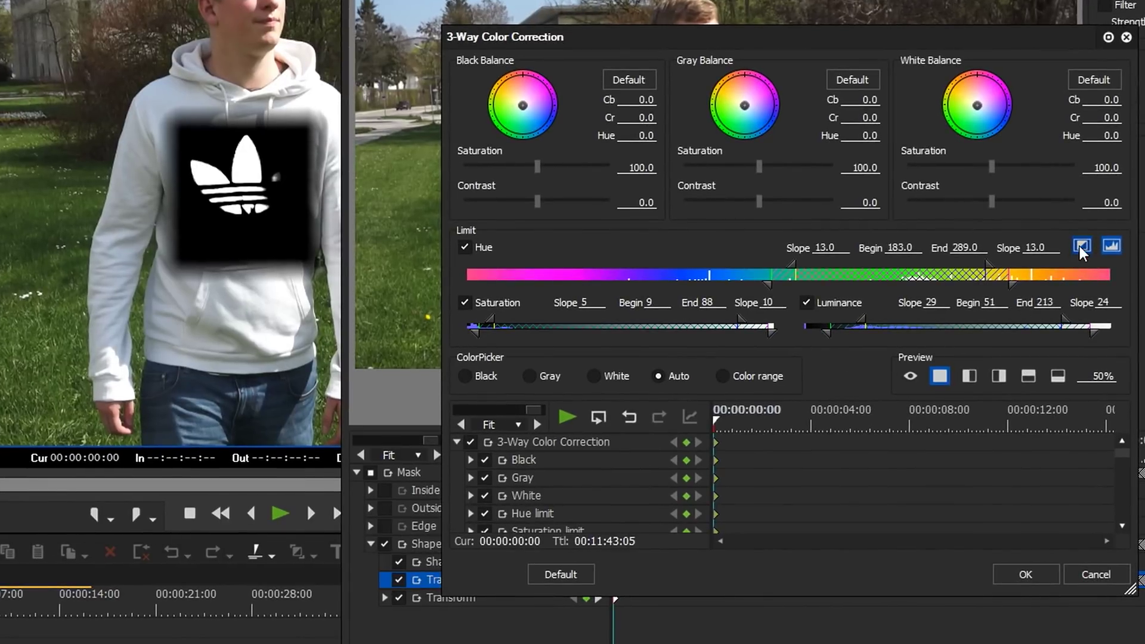
{"action": "left_click", "coordinate": [1112, 246]}
{"action": "left_click", "coordinate": [1112, 247]}
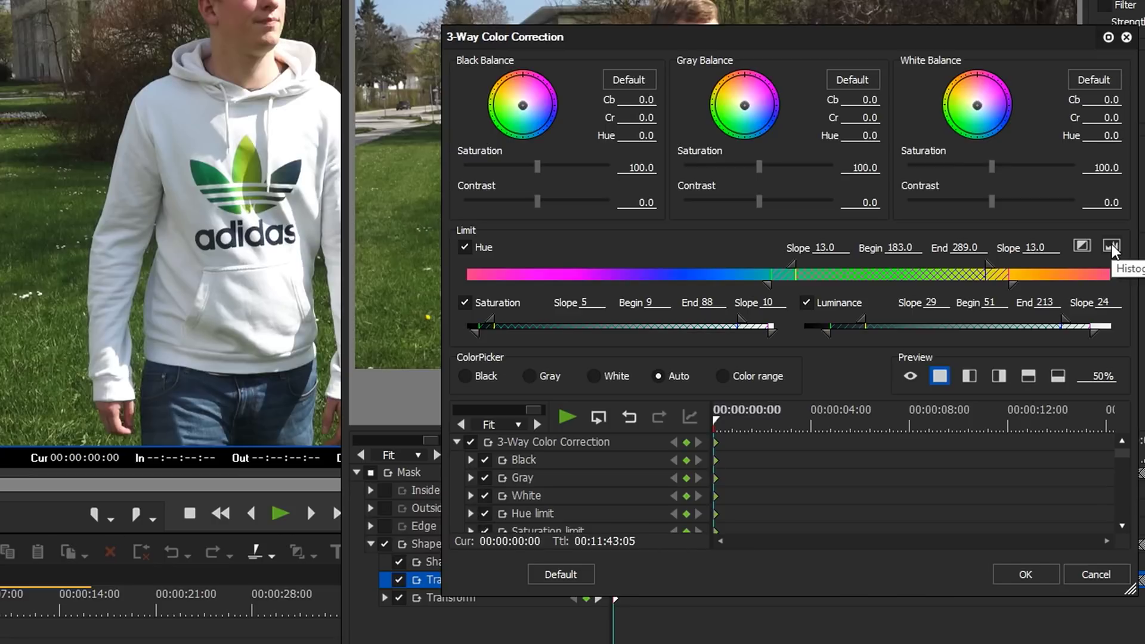
Keyframe the gray balance hue to 117.8 at 00:00:02:22 and to -132.3 at 00:00:05:24.
{"action": "left_click_drag", "start_coordinate": [718, 425], "coordinate": [784, 423]}
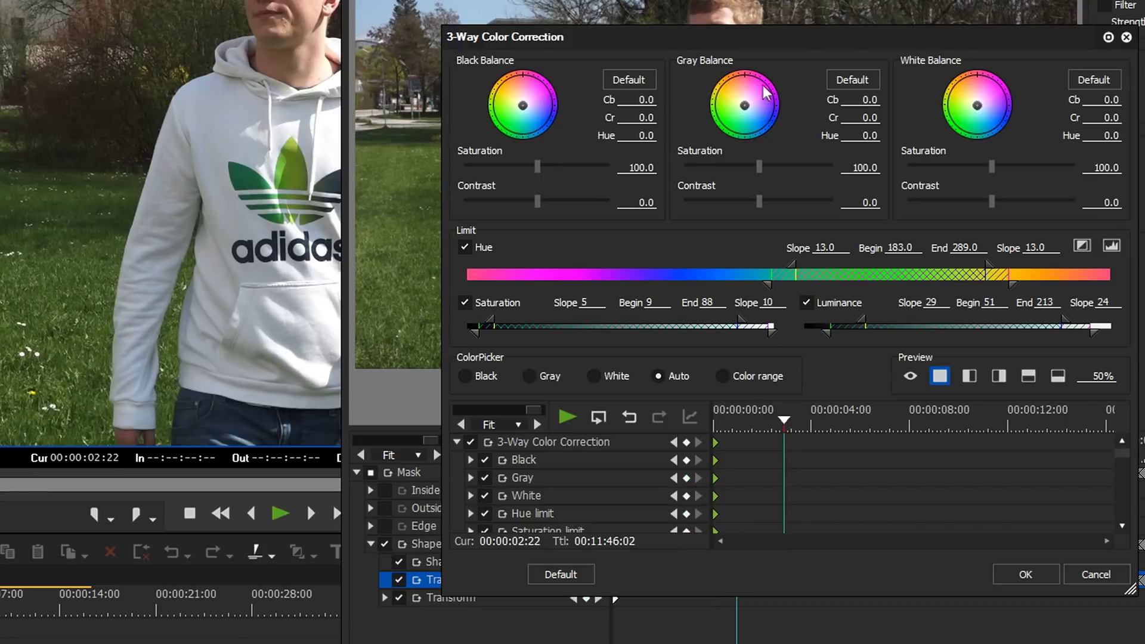
{"action": "left_click_drag", "start_coordinate": [762, 84], "coordinate": [780, 157]}
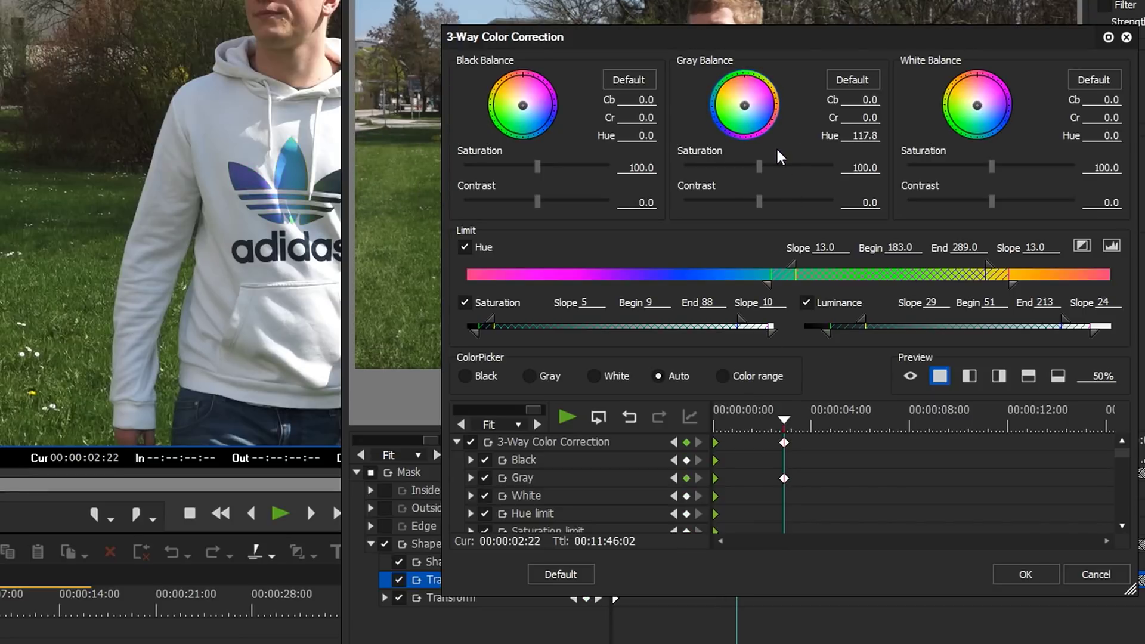
{"action": "left_click_drag", "start_coordinate": [784, 421], "coordinate": [859, 424]}
{"action": "left_click_drag", "start_coordinate": [765, 78], "coordinate": [777, 145]}
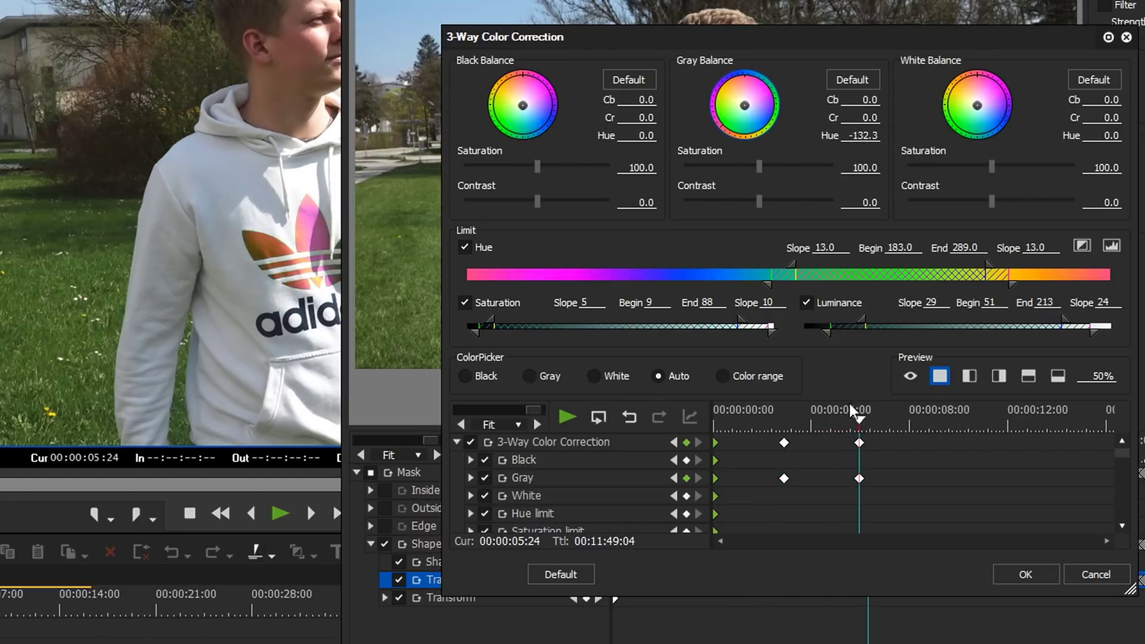
Add gray balance hue keyframes at about 11 seconds and at 00:00:15:08 with hue 165.2, and accept the color correction.
{"action": "left_click_drag", "start_coordinate": [859, 423], "coordinate": [990, 424]}
{"action": "left_click_drag", "start_coordinate": [771, 91], "coordinate": [780, 139]}
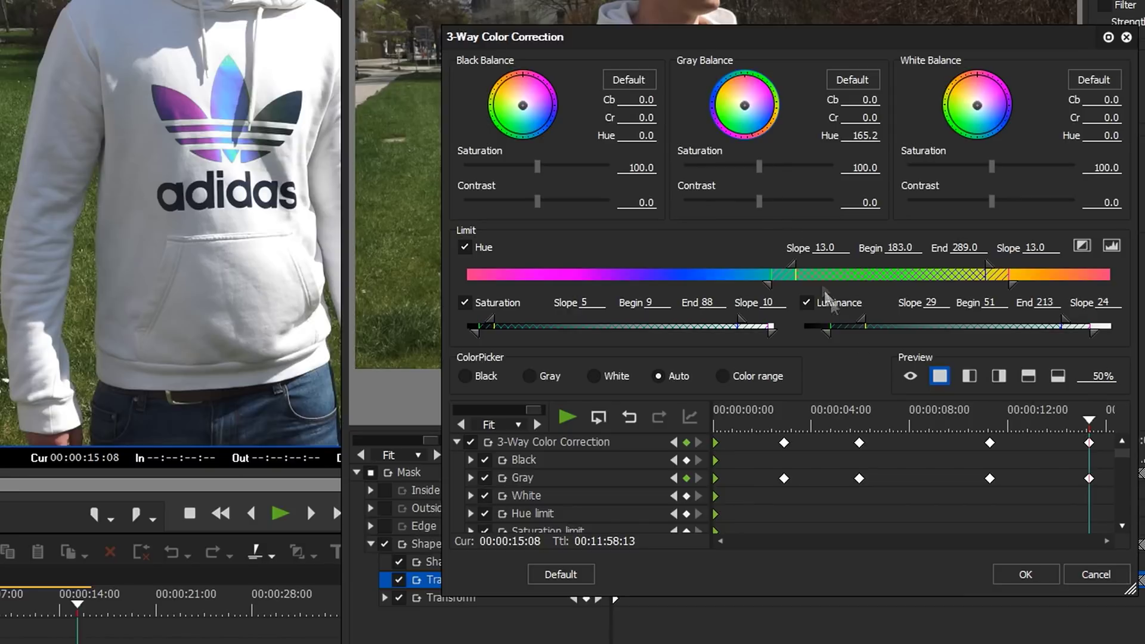
{"action": "left_click", "coordinate": [1025, 574]}
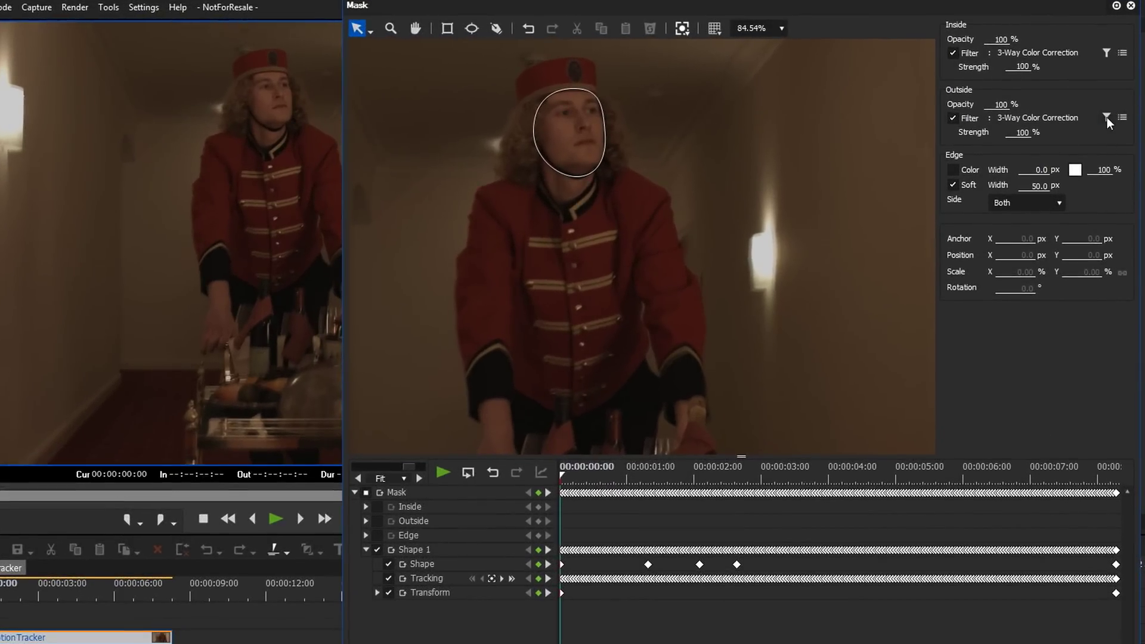
Replace the filter outside the bellhop's face mask with Color Balance and set its brightness to -35.
{"action": "left_click", "coordinate": [1107, 117]}
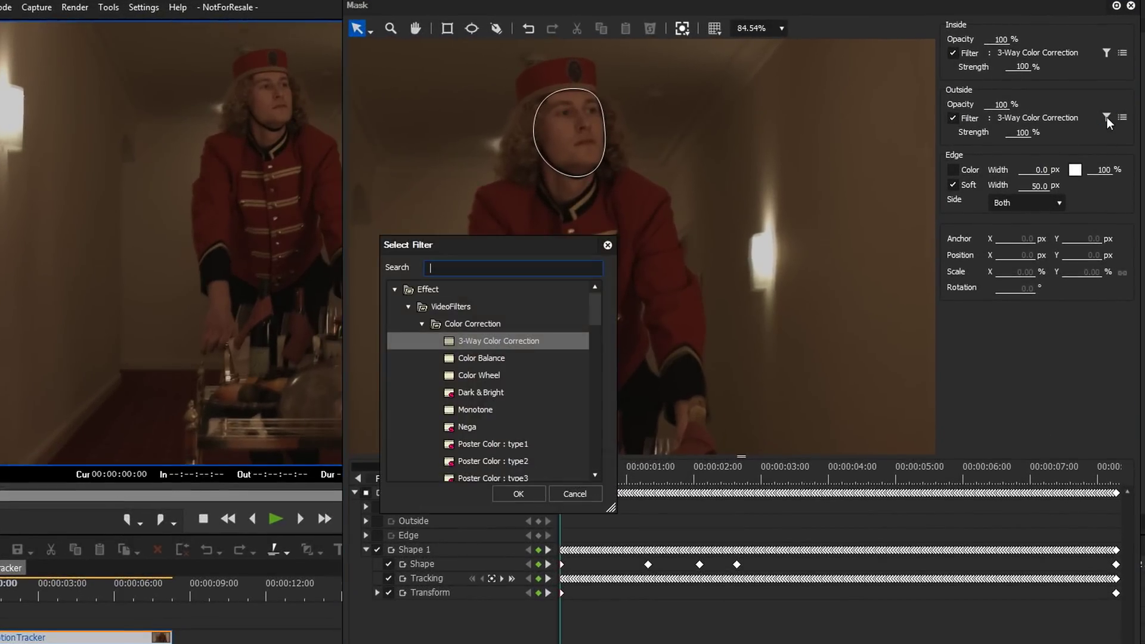
{"action": "left_click", "coordinate": [525, 361]}
{"action": "left_click", "coordinate": [516, 494]}
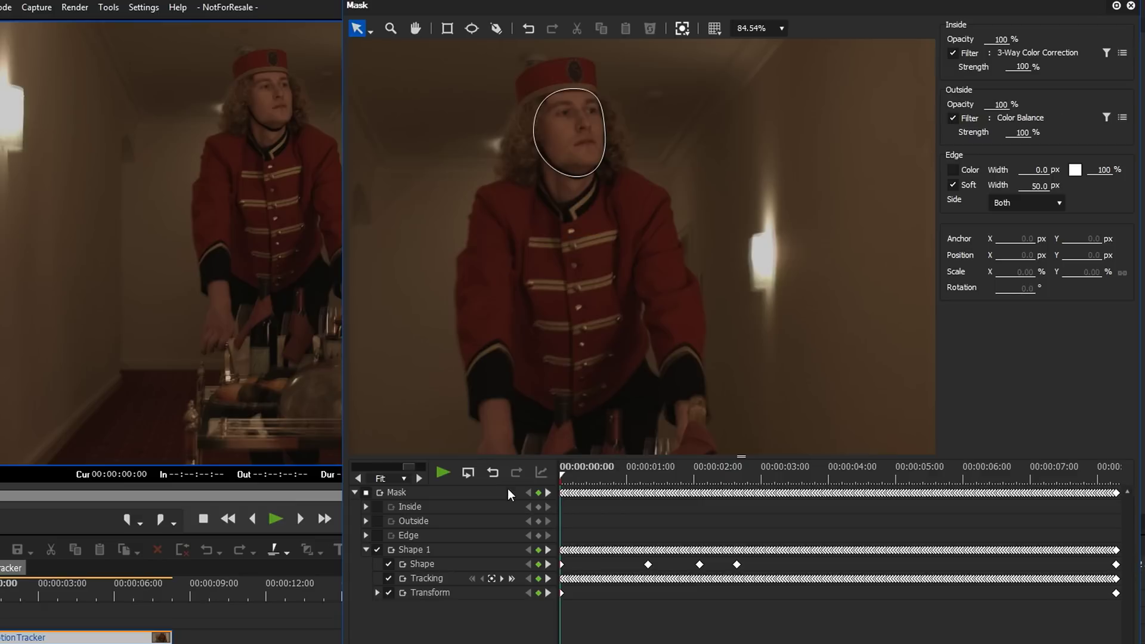
{"action": "left_click", "coordinate": [1123, 118]}
{"action": "left_click_drag", "start_coordinate": [802, 165], "coordinate": [774, 164]}
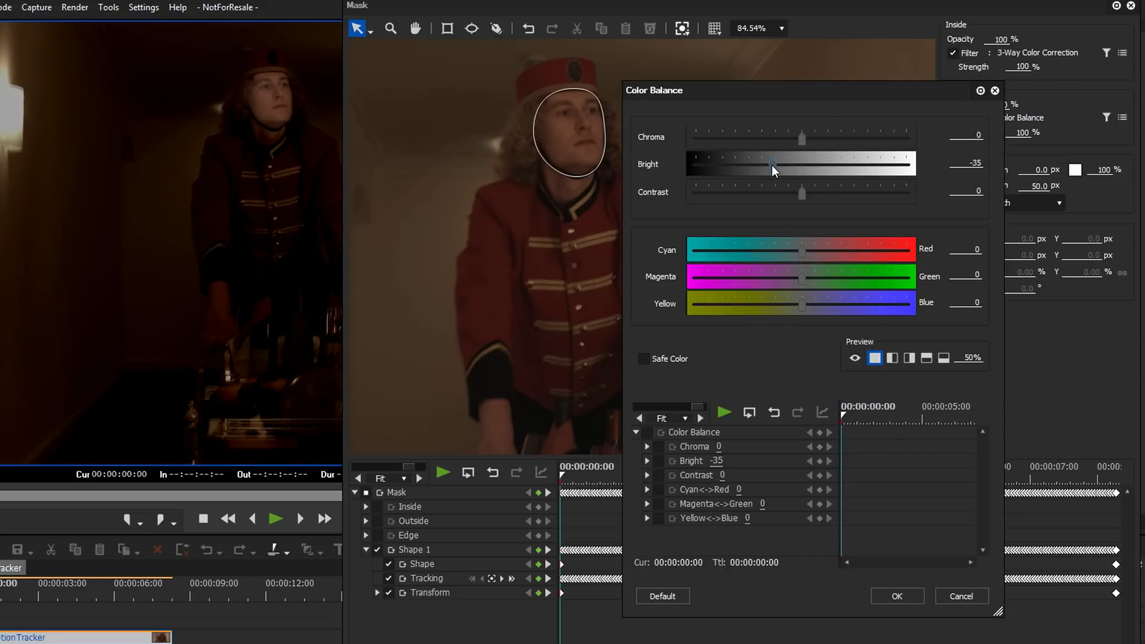
{"action": "left_click", "coordinate": [898, 596]}
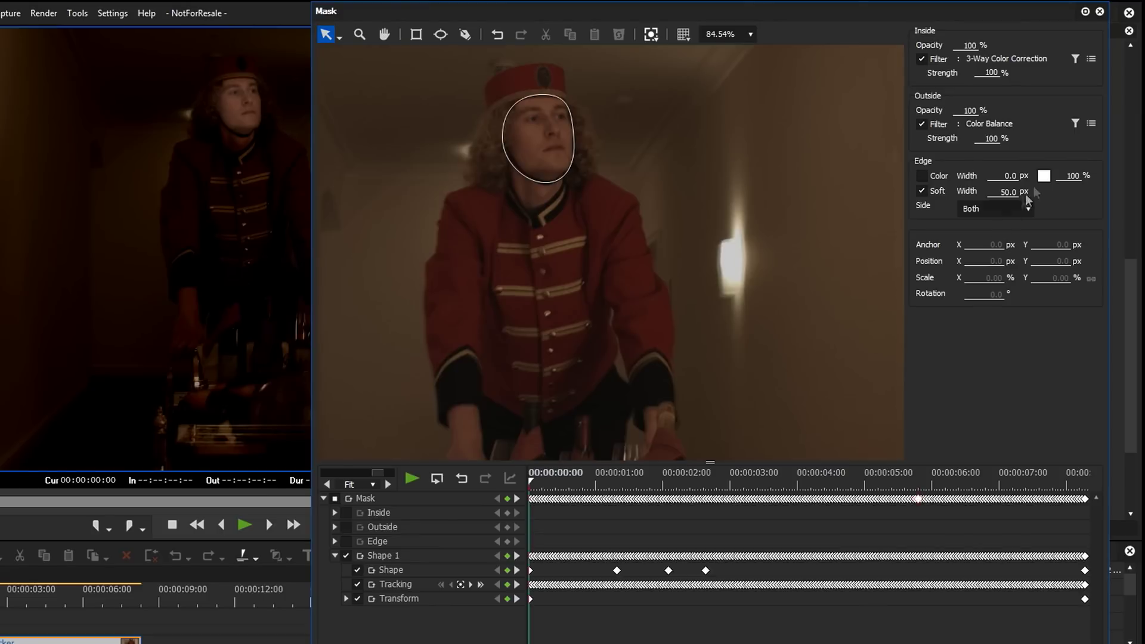
Change the filter outside the face mask to Combine Filters.
{"action": "left_click", "coordinate": [1076, 122]}
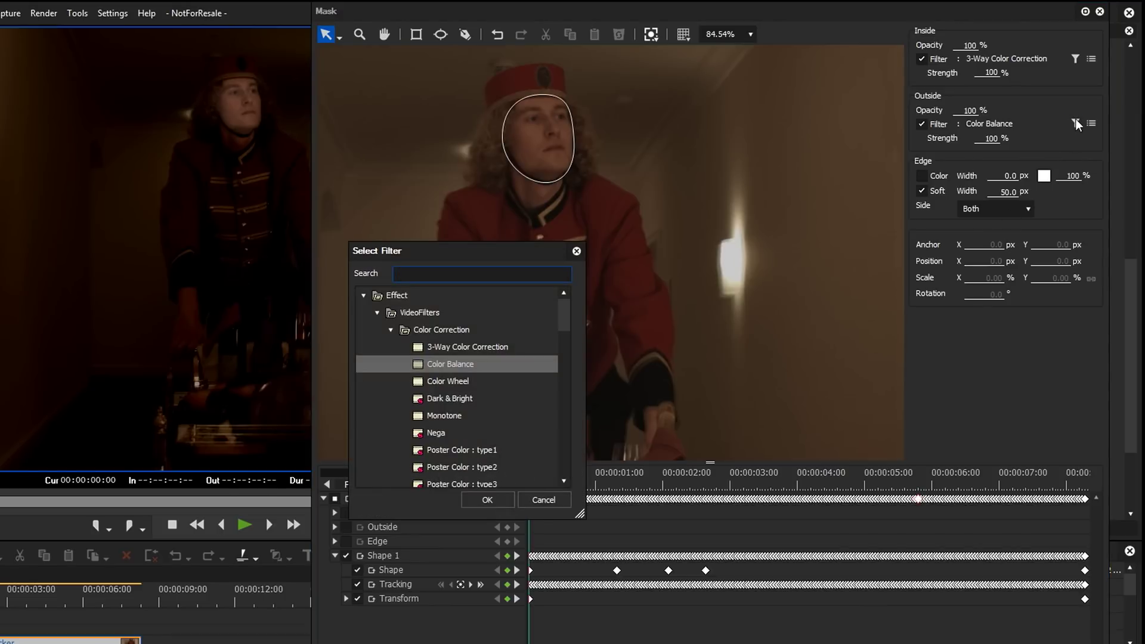
{"action": "type", "text": "fil"}
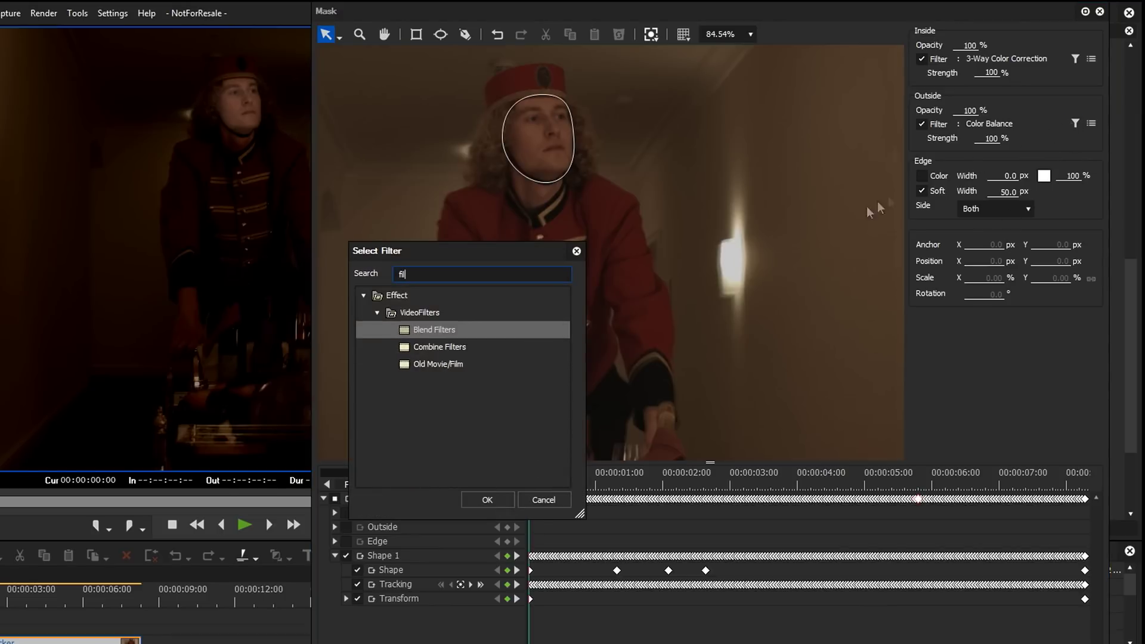
{"action": "left_click", "coordinate": [457, 349]}
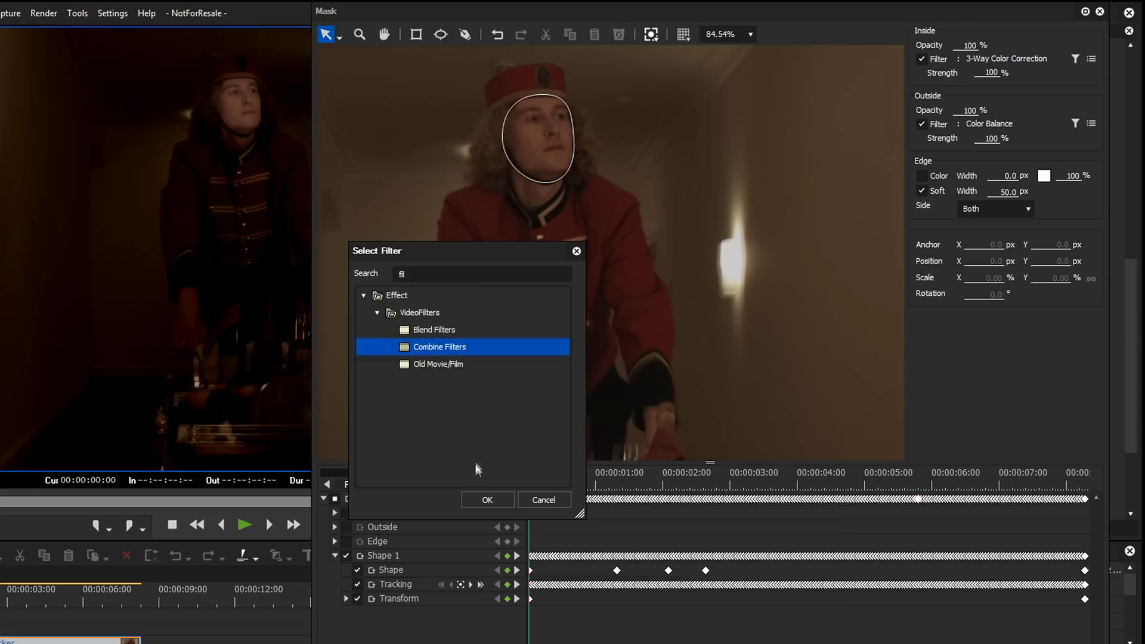
{"action": "left_click", "coordinate": [484, 499]}
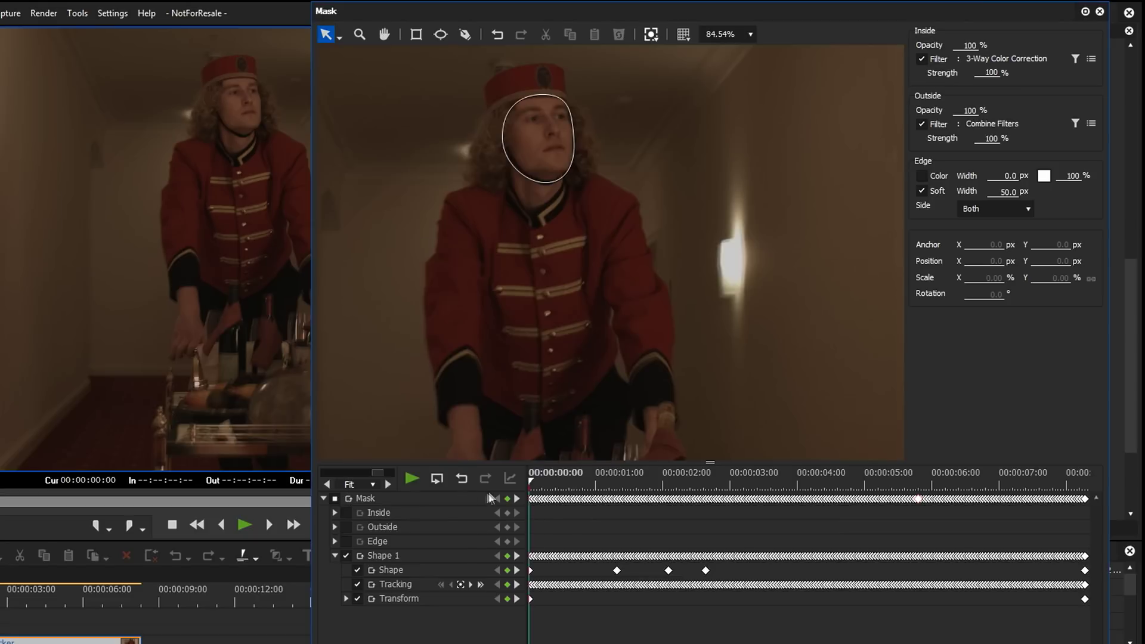
Set the first combined filter to Color Balance and lower its brightness to about -21.
{"action": "left_click", "coordinate": [1092, 124]}
{"action": "left_click", "coordinate": [689, 335]}
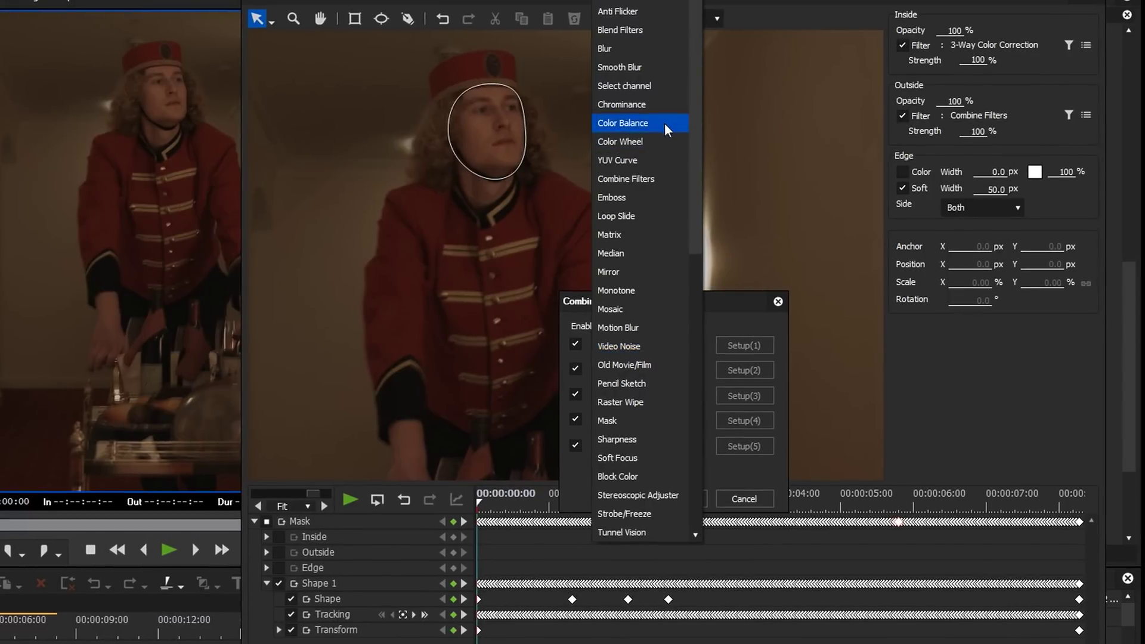
{"action": "left_click", "coordinate": [664, 123]}
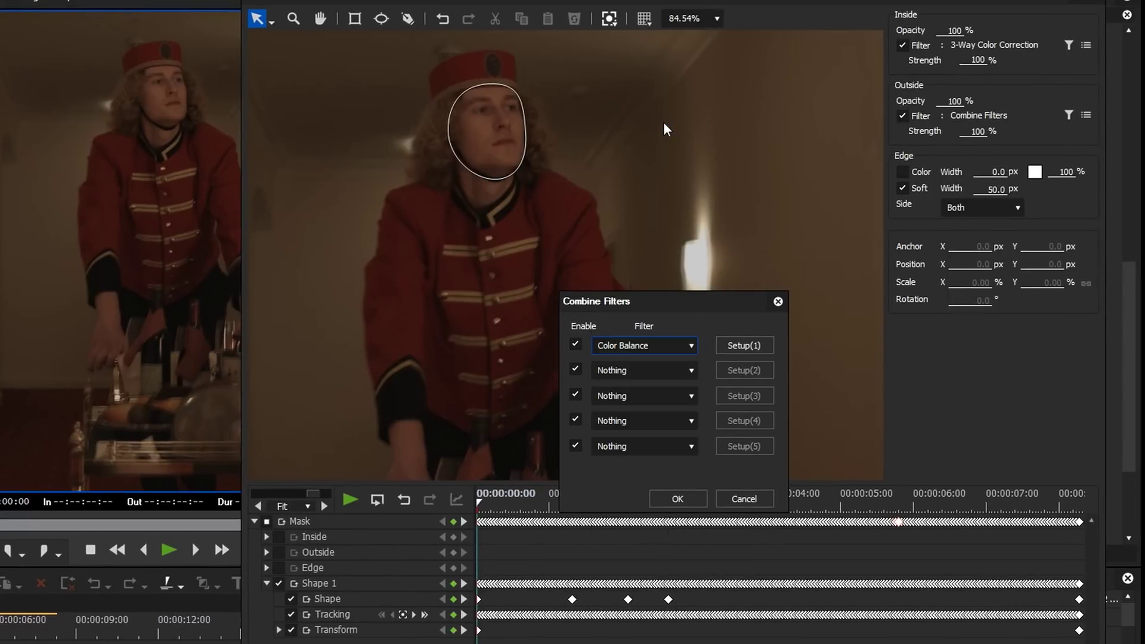
{"action": "left_click", "coordinate": [741, 346]}
{"action": "left_click_drag", "start_coordinate": [739, 168], "coordinate": [711, 166]}
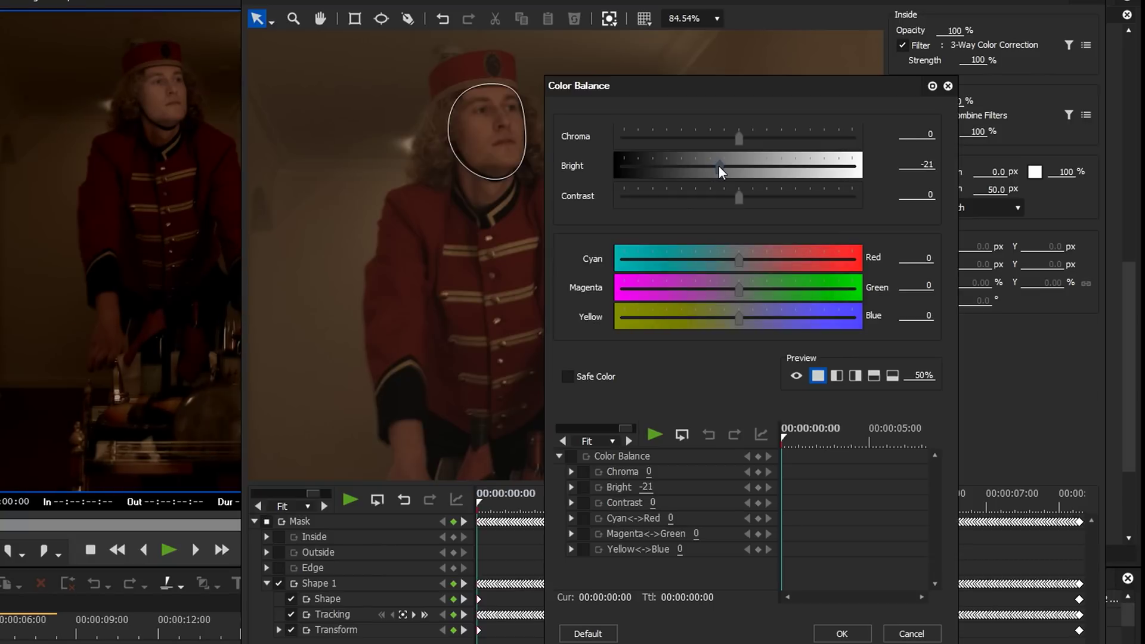
{"action": "left_click_drag", "start_coordinate": [718, 167], "coordinate": [718, 166]}
{"action": "left_click", "coordinate": [867, 630]}
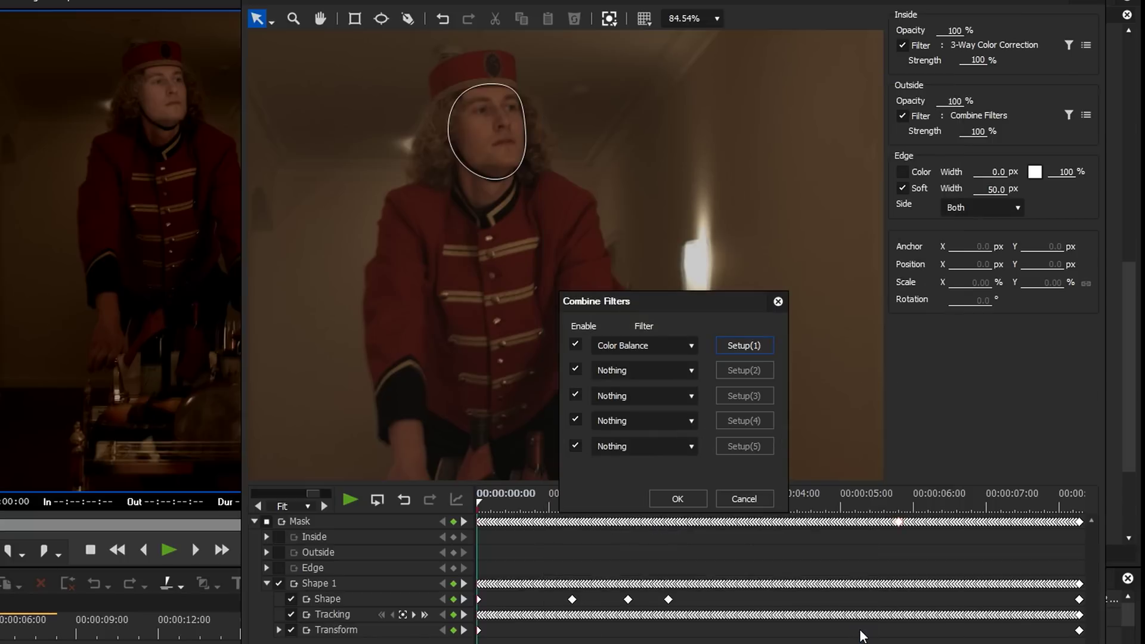
Set the second combined filter to Smooth Blur with a radius of 14 and accept the Combine Filters settings.
{"action": "left_click", "coordinate": [663, 367]}
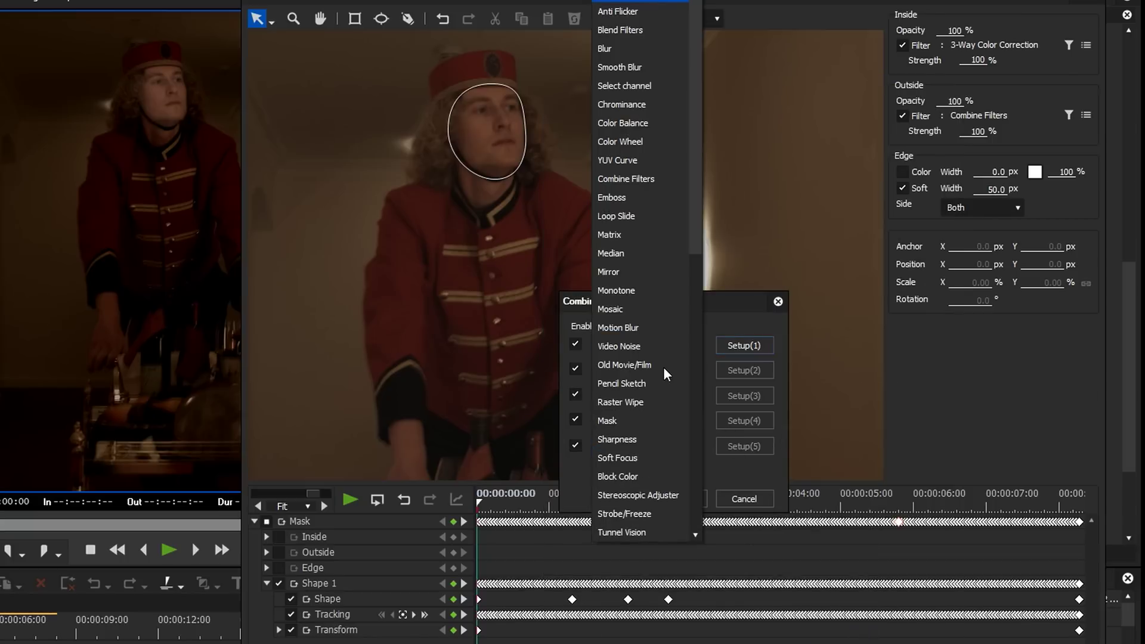
{"action": "left_click", "coordinate": [648, 70]}
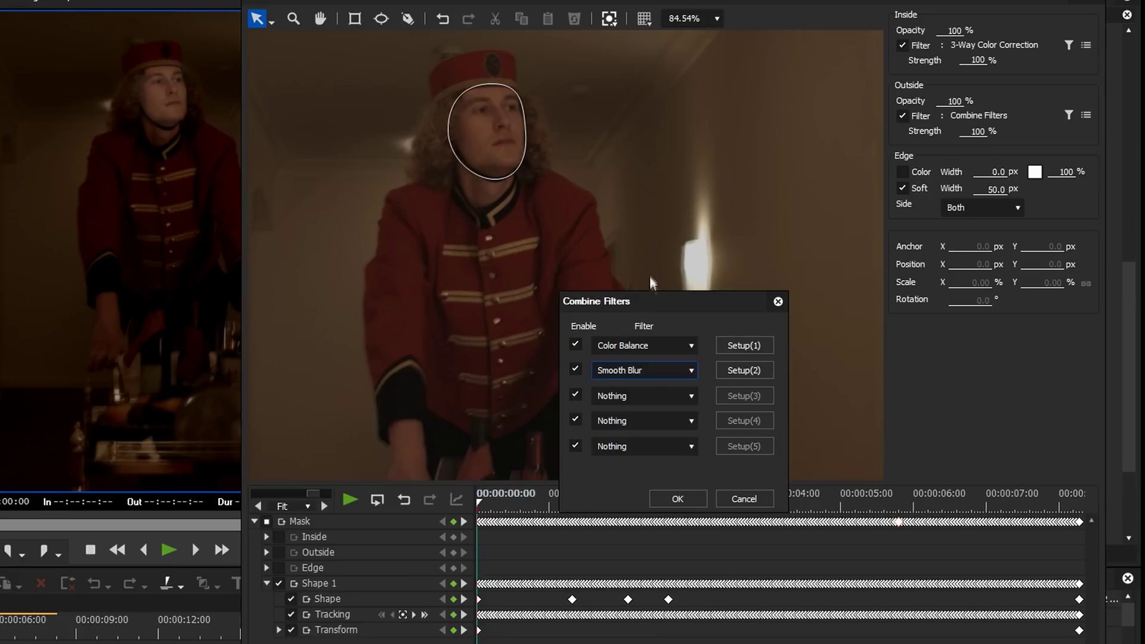
{"action": "left_click", "coordinate": [725, 370]}
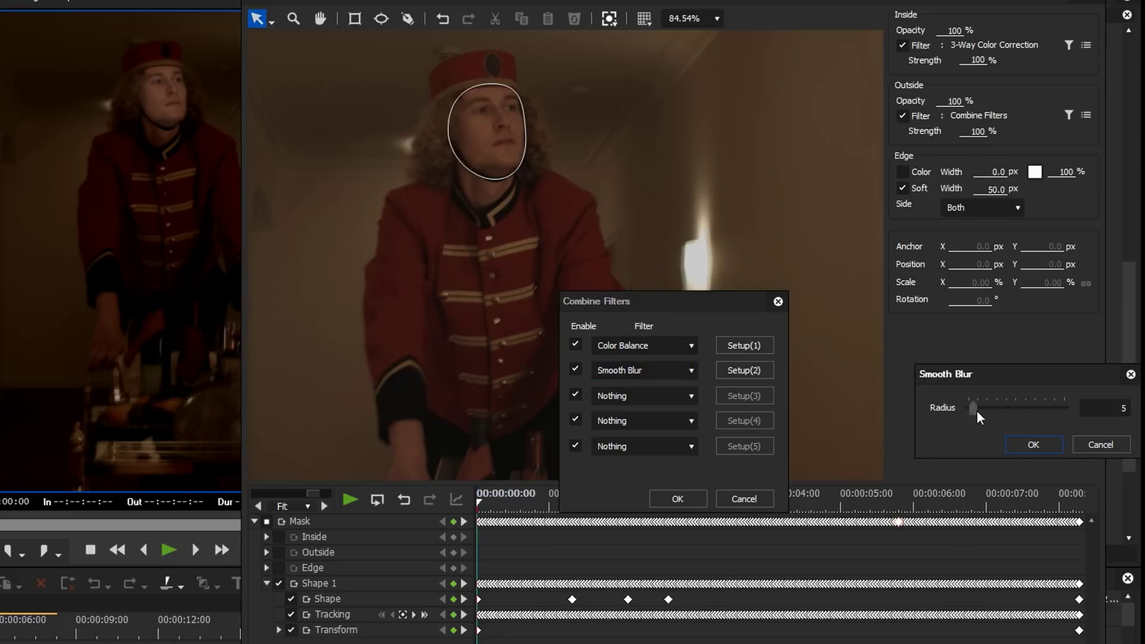
{"action": "left_click_drag", "start_coordinate": [975, 405], "coordinate": [984, 406]}
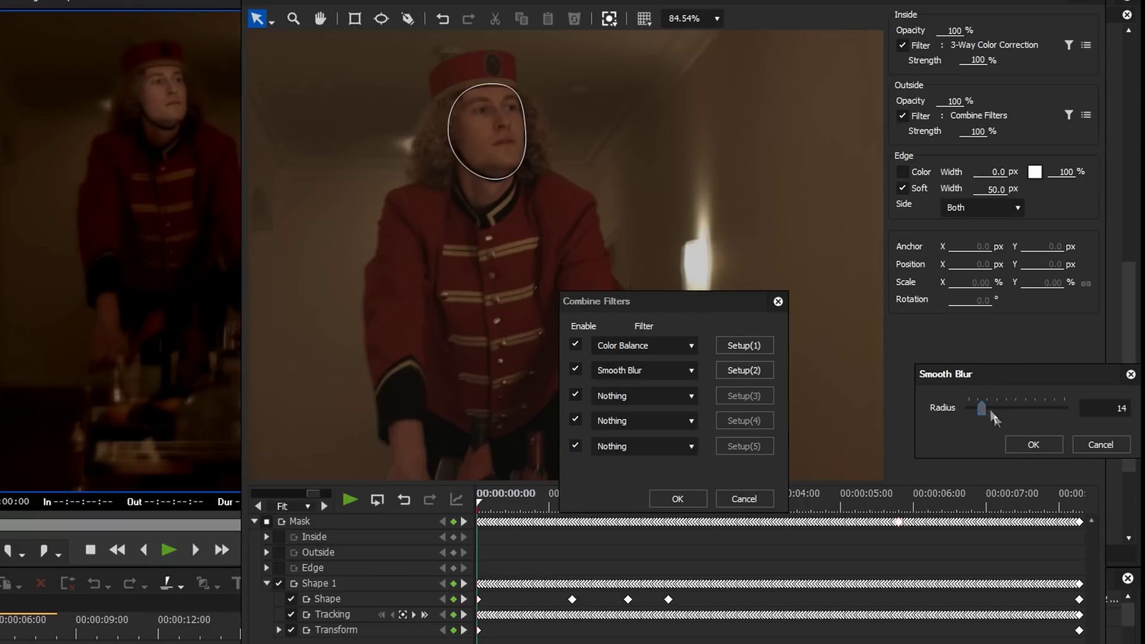
{"action": "left_click", "coordinate": [1028, 446]}
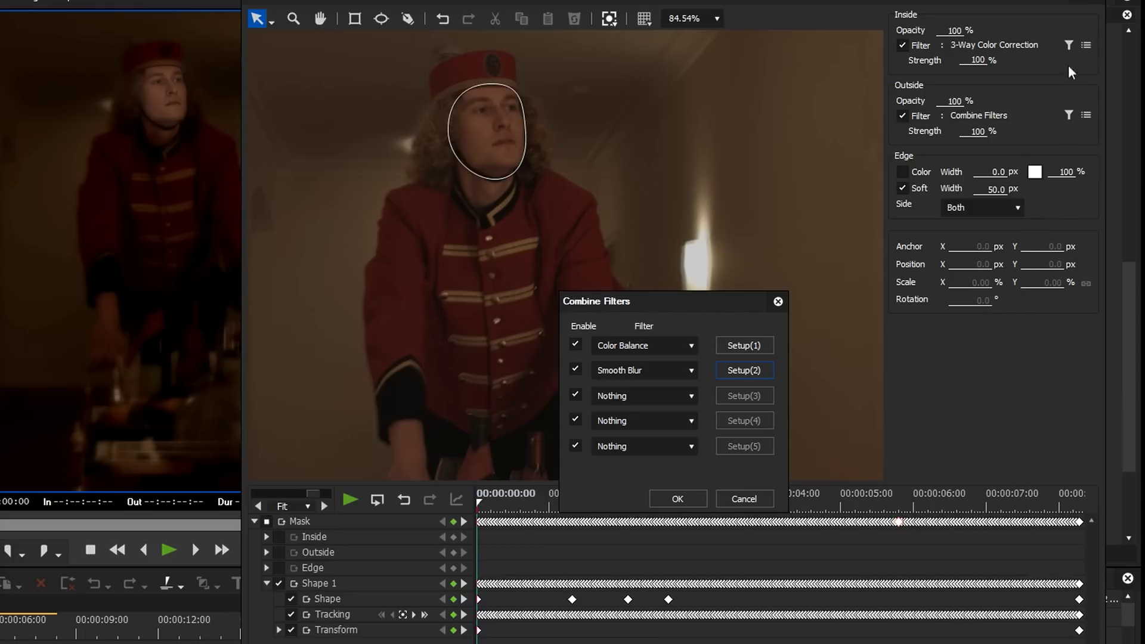
{"action": "left_click", "coordinate": [698, 501]}
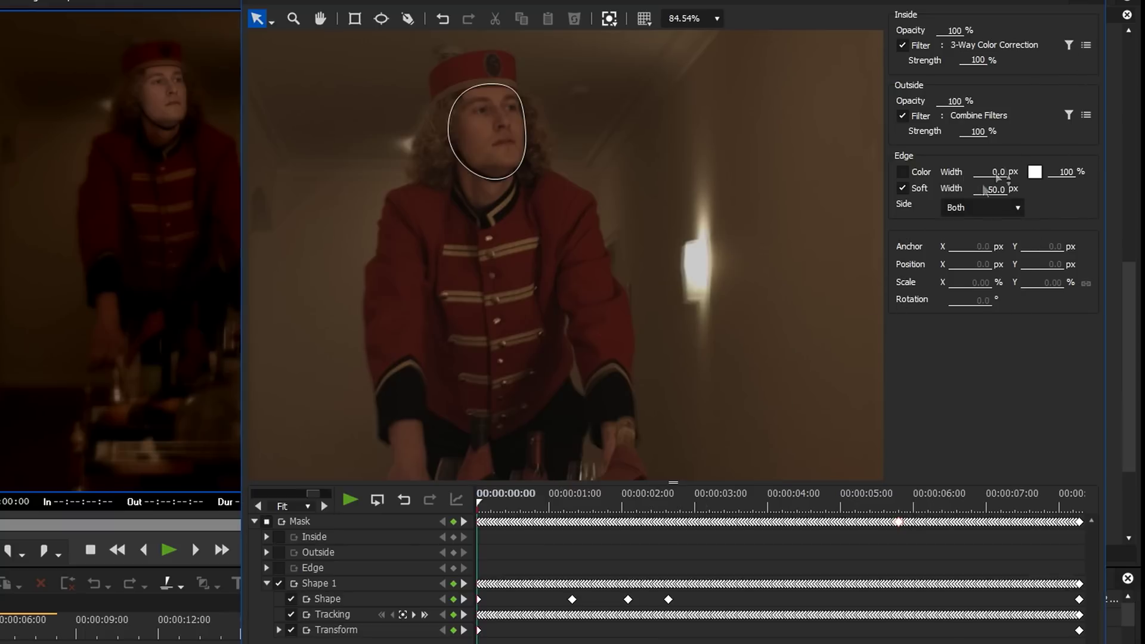
Replace the filter inside the face mask with Sharpness.
{"action": "left_click", "coordinate": [1069, 45]}
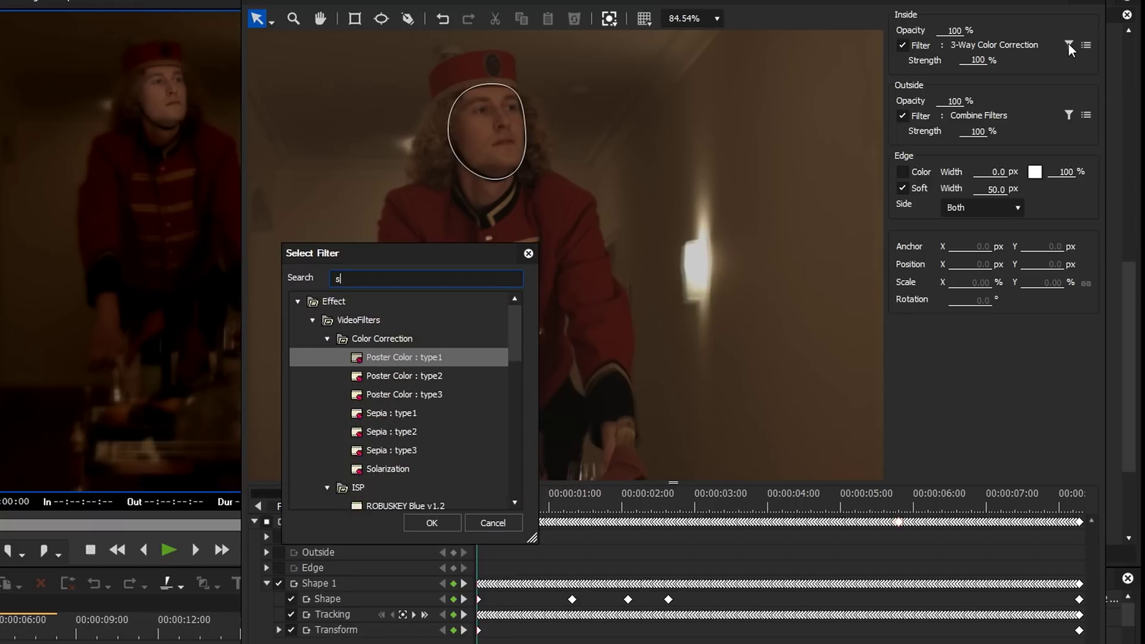
{"action": "type", "text": "sha"}
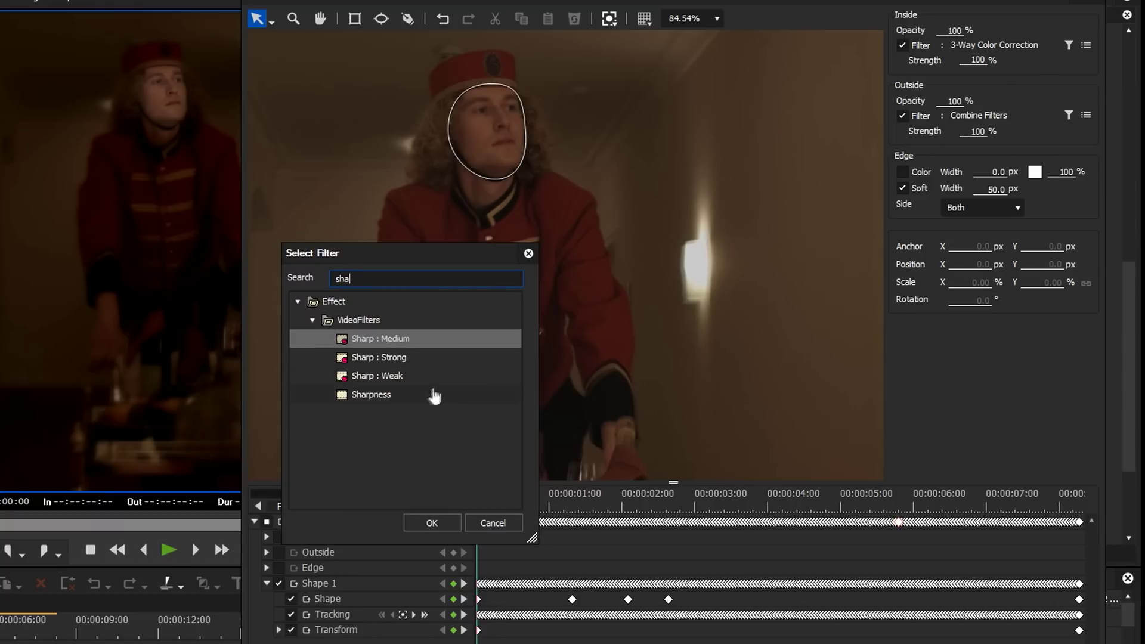
{"action": "left_click", "coordinate": [409, 396]}
{"action": "left_click", "coordinate": [432, 524]}
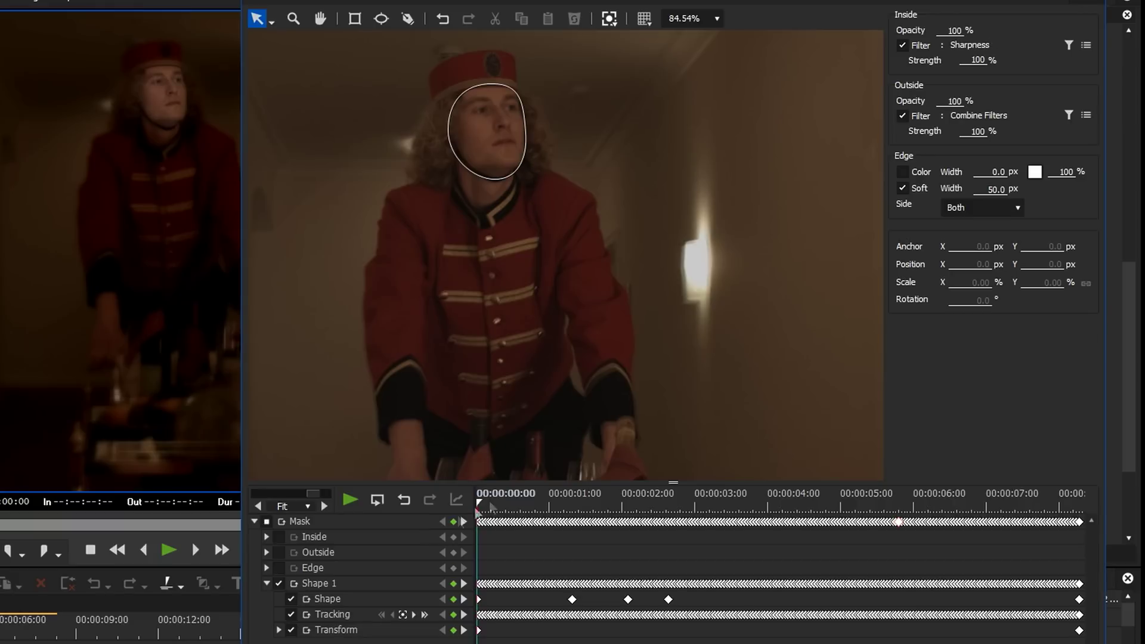
Adjust the sharpness amount inside the face mask and accept the Sharpness settings.
{"action": "left_click", "coordinate": [1086, 45]}
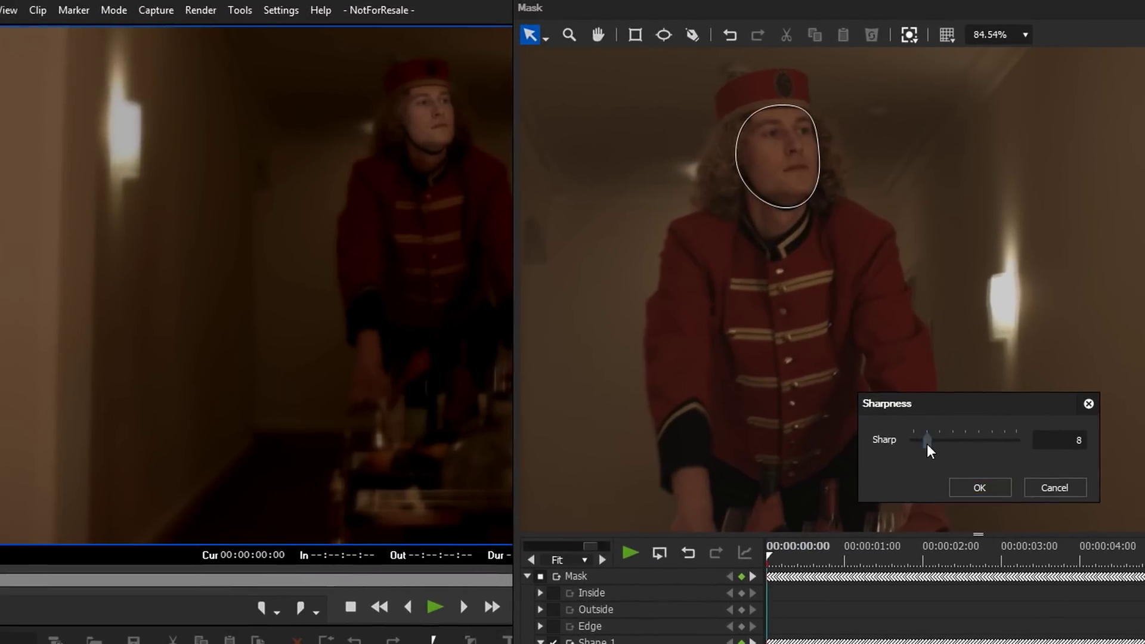
{"action": "left_click_drag", "start_coordinate": [738, 413], "coordinate": [759, 416]}
{"action": "left_click_drag", "start_coordinate": [949, 444], "coordinate": [946, 442]}
{"action": "left_click", "coordinate": [1002, 488]}
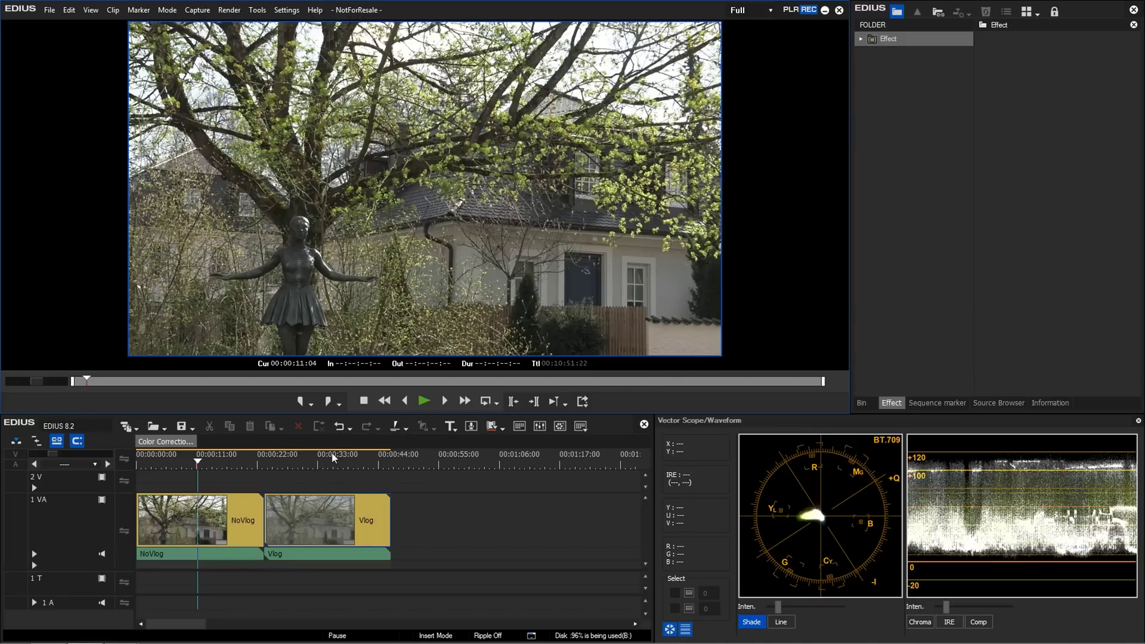
Compare the Vlog and NoVlog clips and apply the Primary Color Correction filter to the NoVlog clip.
{"action": "left_click", "coordinate": [326, 460]}
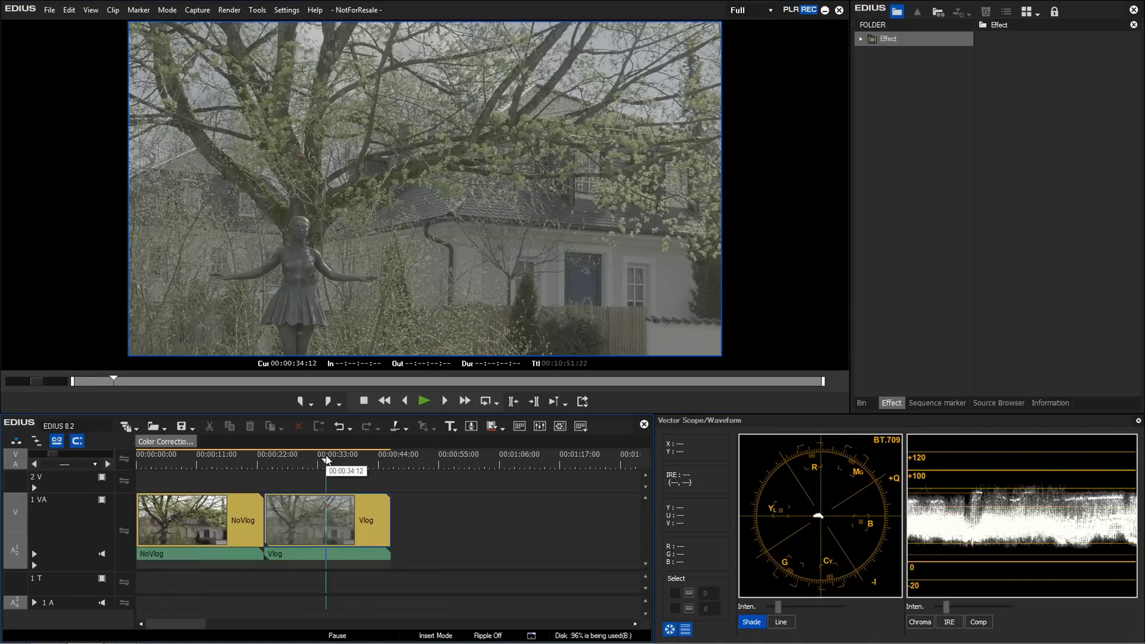
{"action": "left_click", "coordinate": [213, 460]}
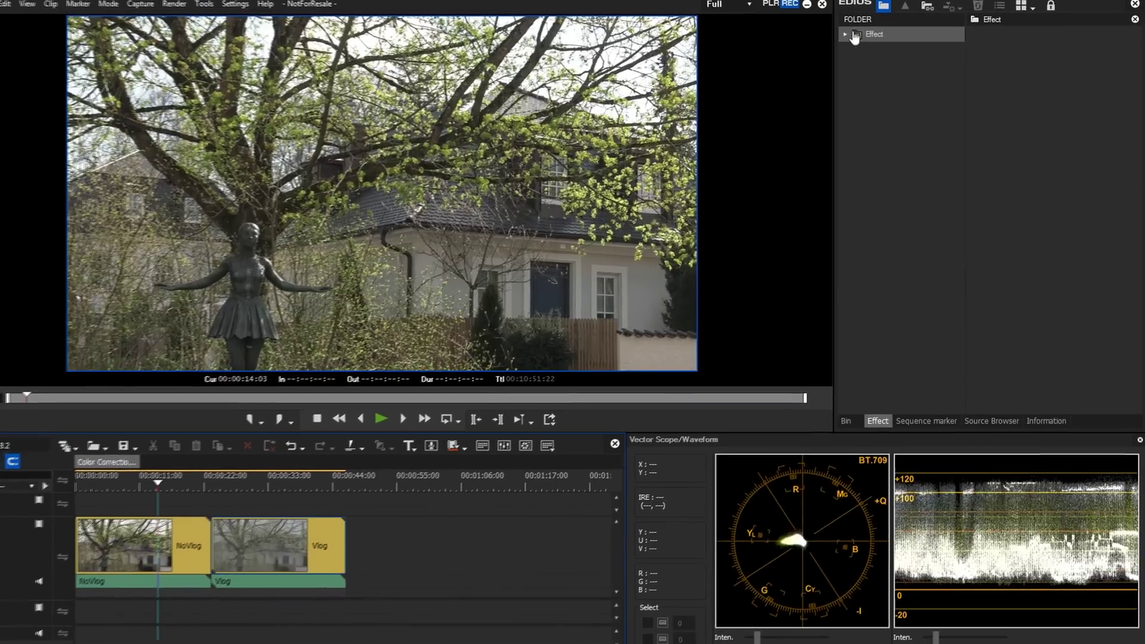
{"action": "left_click", "coordinate": [855, 37]}
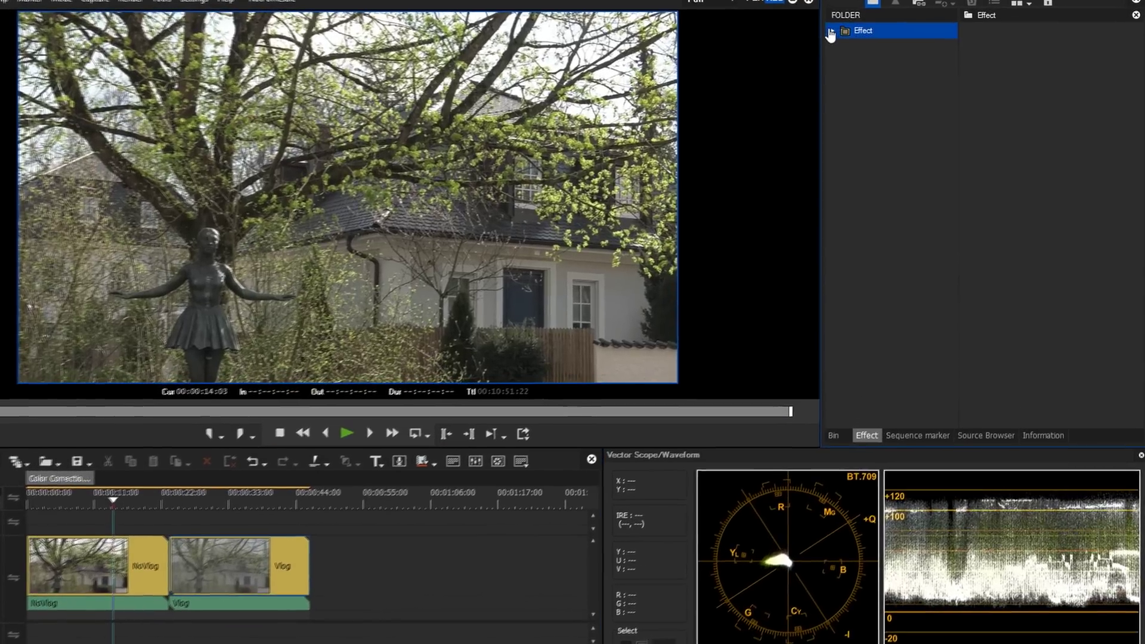
{"action": "left_click", "coordinate": [845, 34]}
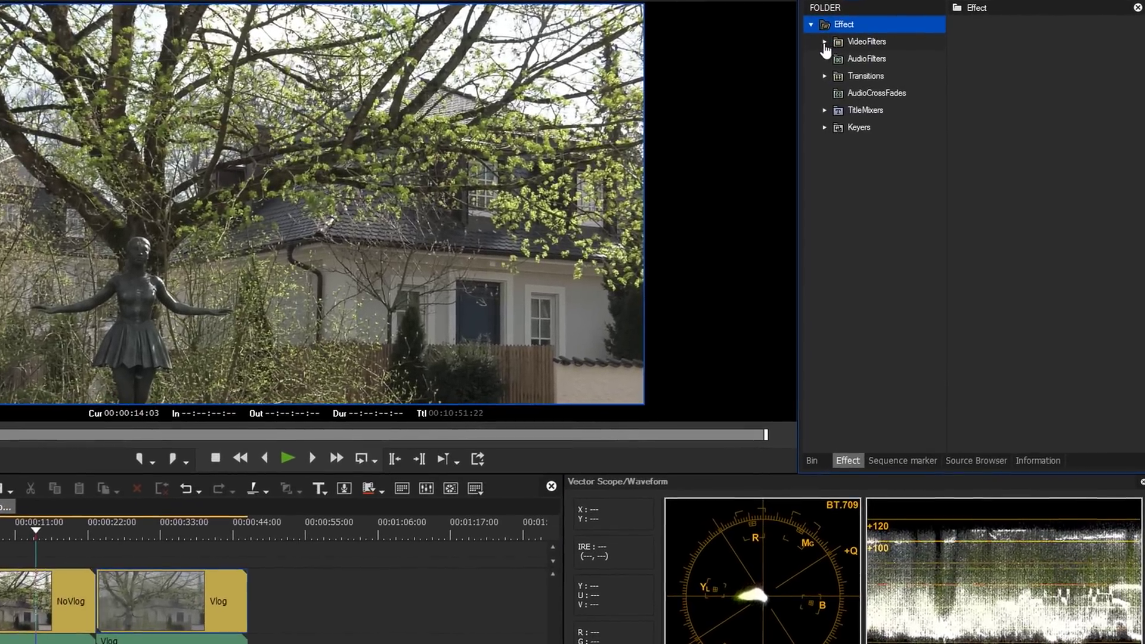
{"action": "left_click", "coordinate": [825, 43]}
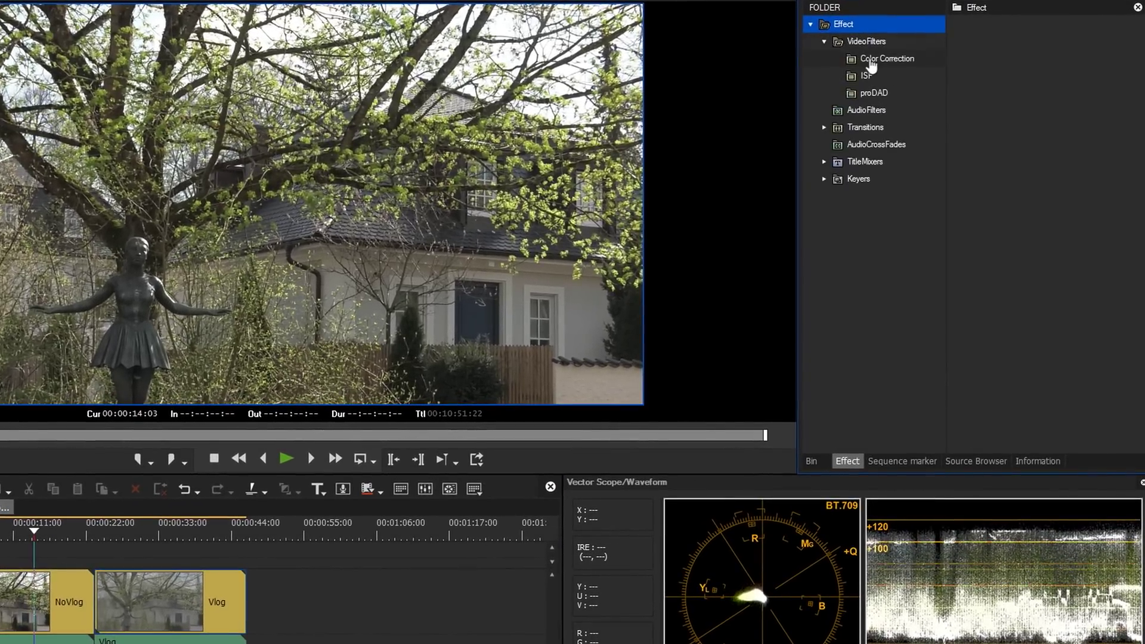
{"action": "left_click", "coordinate": [872, 59]}
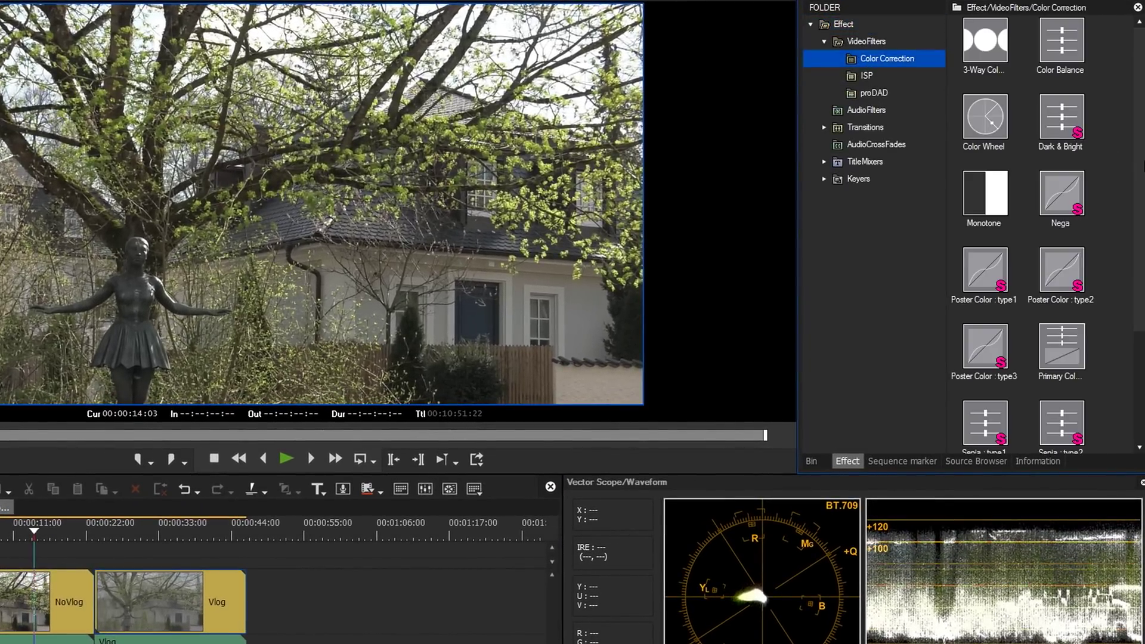
{"action": "scroll", "coordinate": [1137, 225], "scroll_direction": "down", "scroll_amount": 1}
{"action": "left_click_drag", "start_coordinate": [1072, 303], "coordinate": [69, 585]}
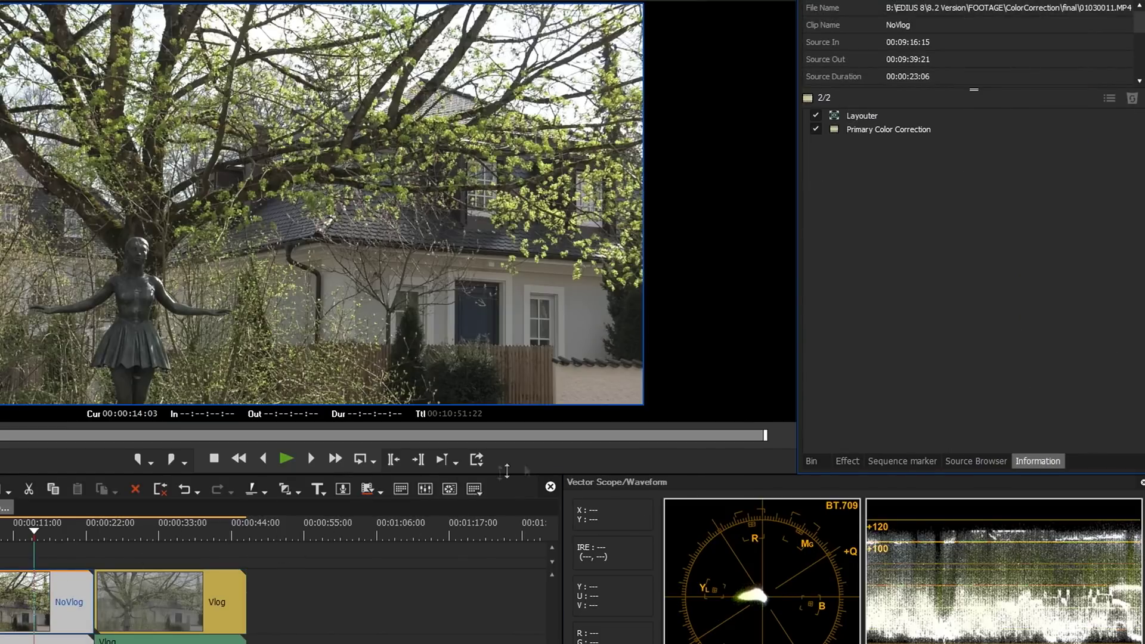
Try an exposure of -48 in the NoVlog clip's Primary Color Correction, reset the exposure, and close the settings.
{"action": "double_click", "coordinate": [869, 129]}
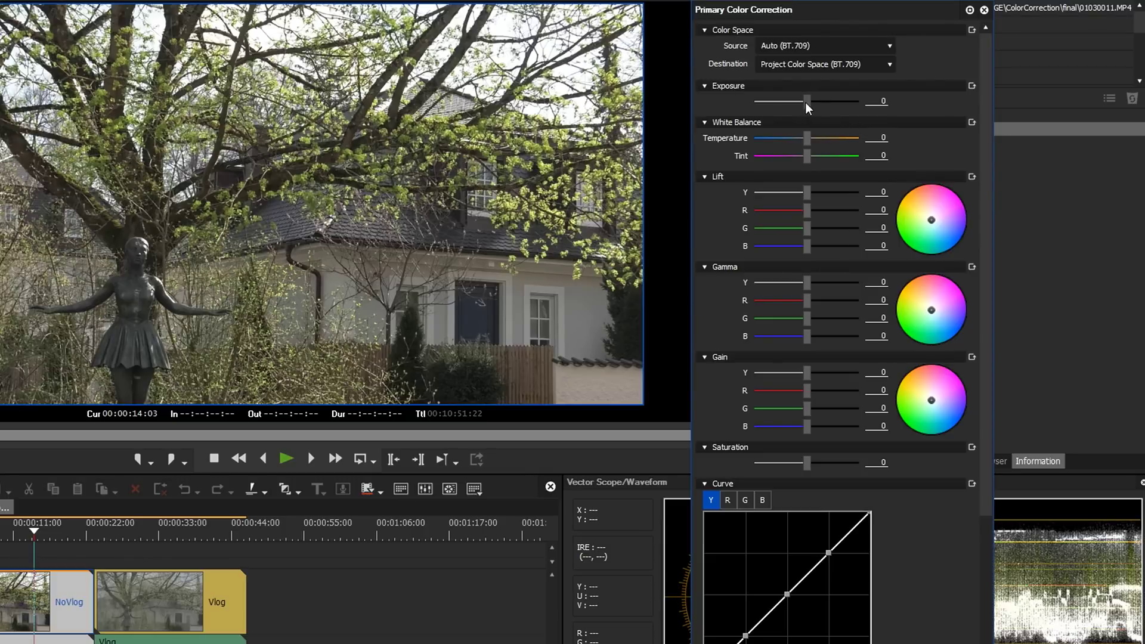
{"action": "mouse_move", "coordinate": [805, 102]}
{"action": "left_mouse_down"}
{"action": "mouse_move", "coordinate": [777, 100]}
{"action": "mouse_move", "coordinate": [822, 98]}
{"action": "mouse_move", "coordinate": [783, 99]}
{"action": "left_mouse_up"}
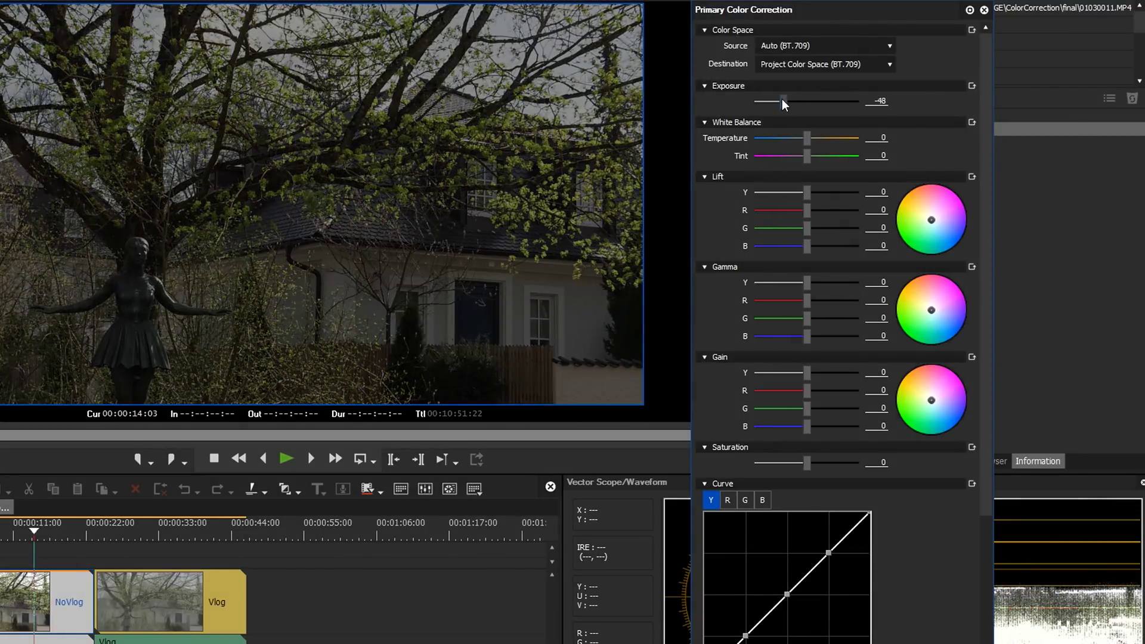
{"action": "left_click", "coordinate": [973, 87]}
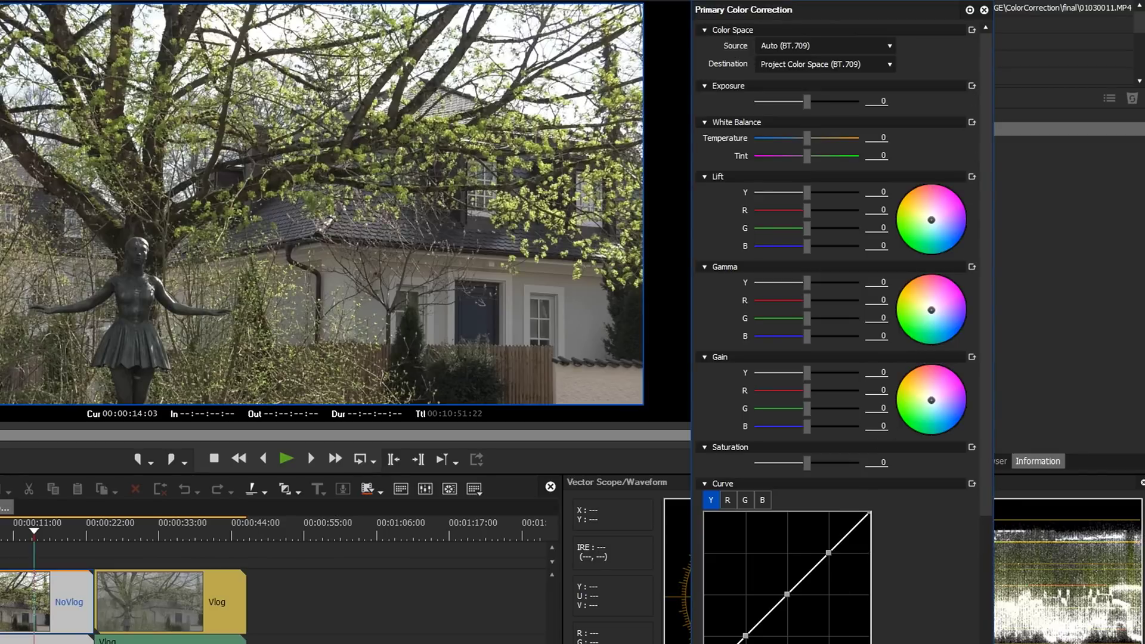
{"action": "key", "text": "Return"}
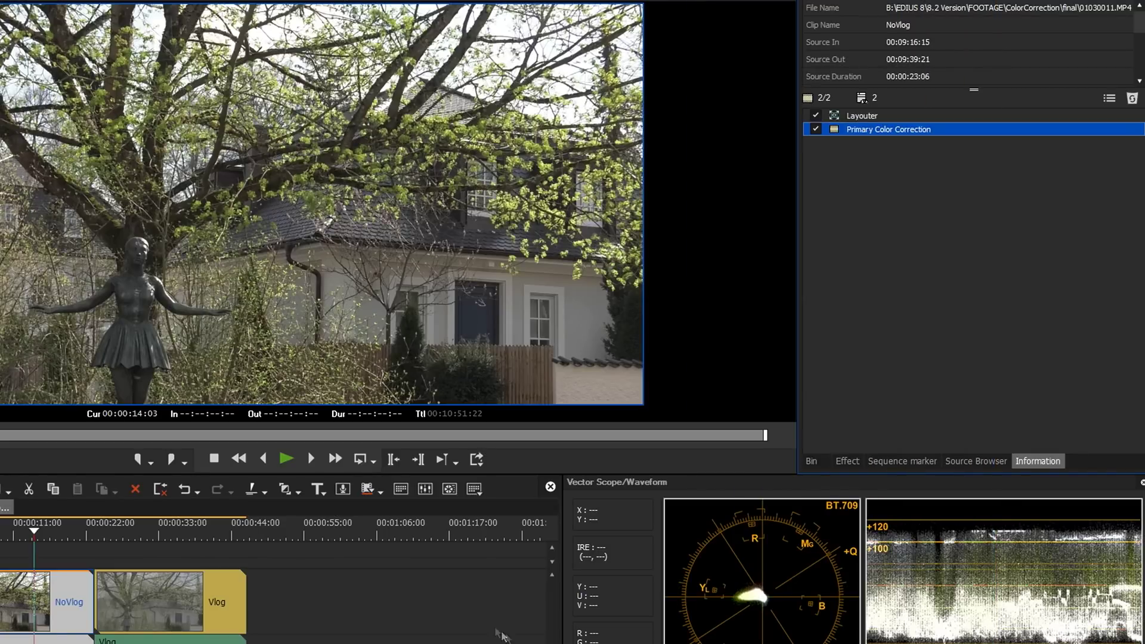
Move the playhead to about 34 seconds and apply the Primary Color Correction filter to the Vlog clip.
{"action": "left_click", "coordinate": [170, 535]}
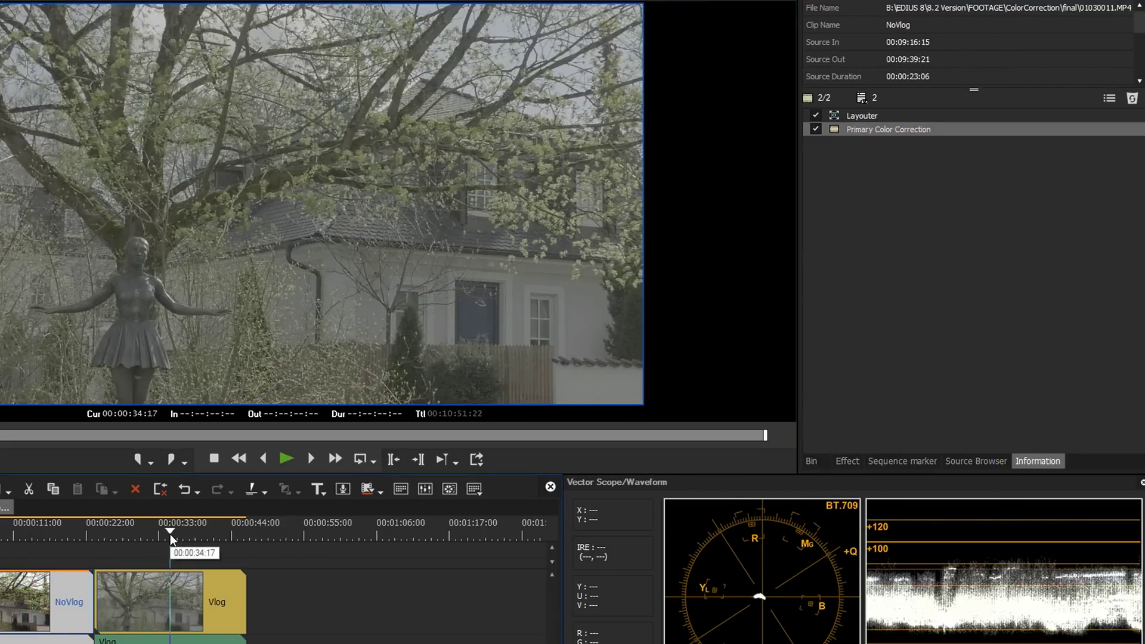
{"action": "left_click", "coordinate": [847, 461]}
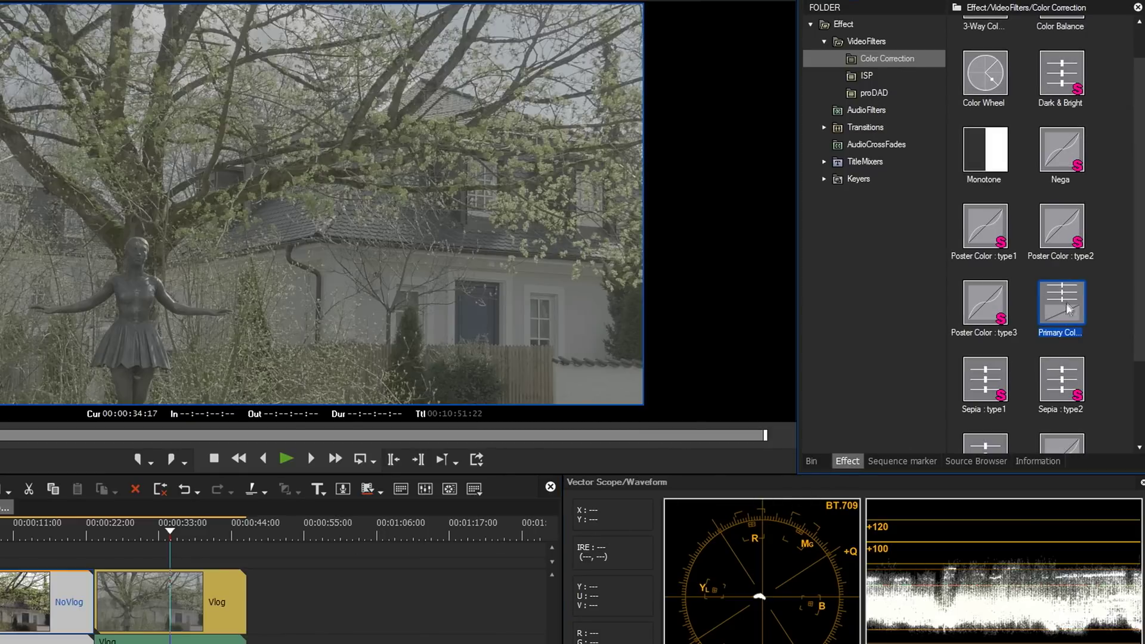
{"action": "left_click_drag", "start_coordinate": [1062, 305], "coordinate": [196, 604]}
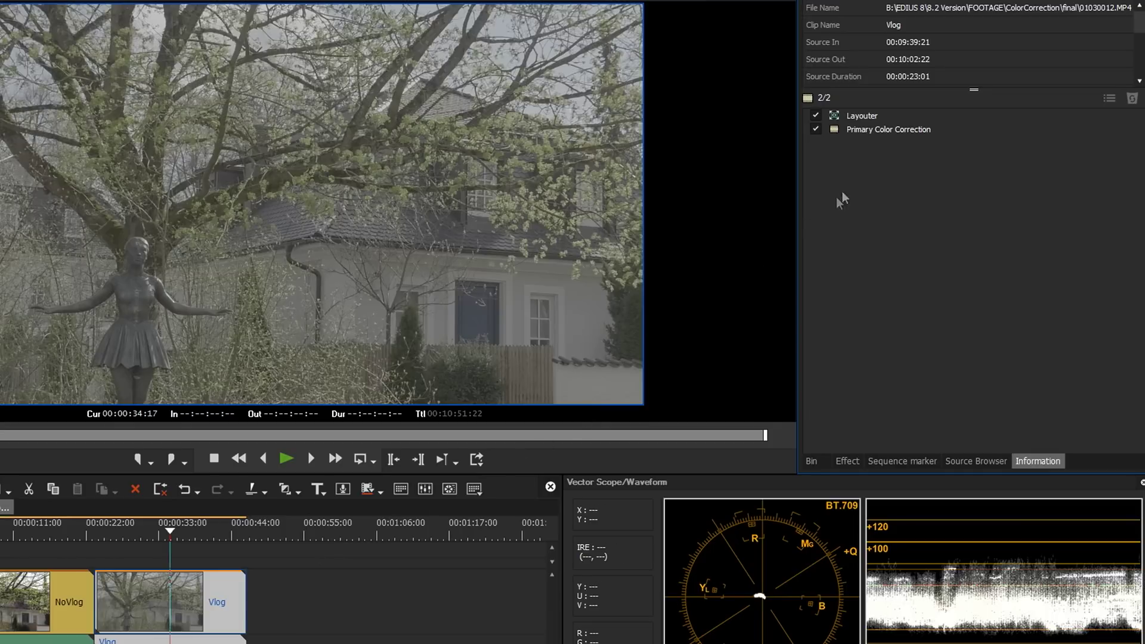
Set the source color space of the Vlog clip's Primary Color Correction to Panasonic - V-Gamut/V-Log, V-Log L.
{"action": "double_click", "coordinate": [872, 130]}
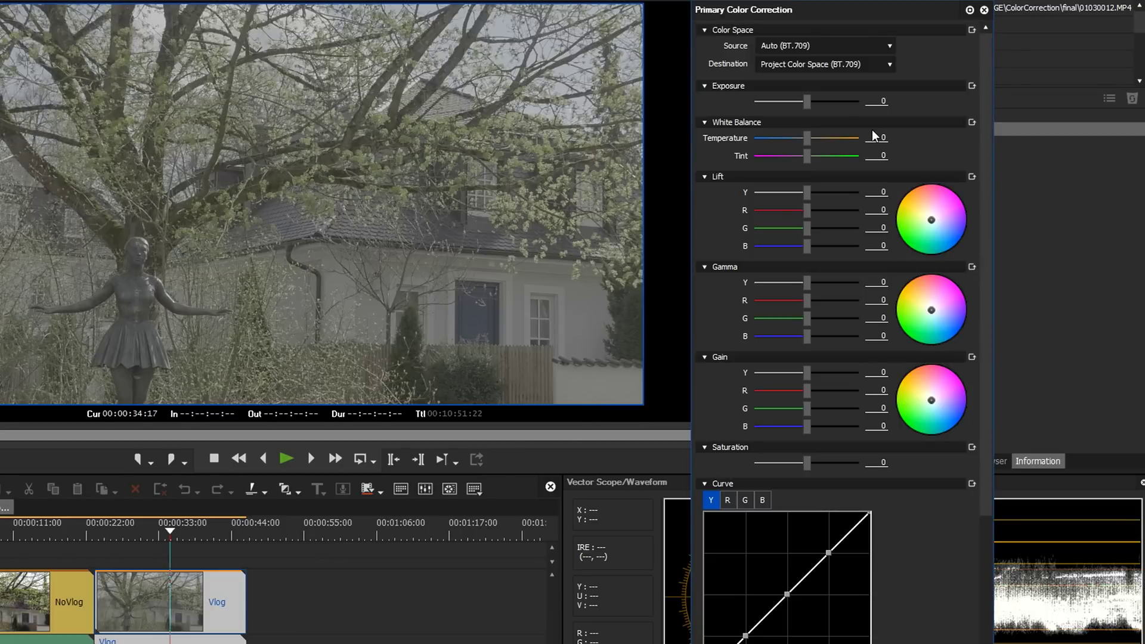
{"action": "left_click", "coordinate": [881, 44]}
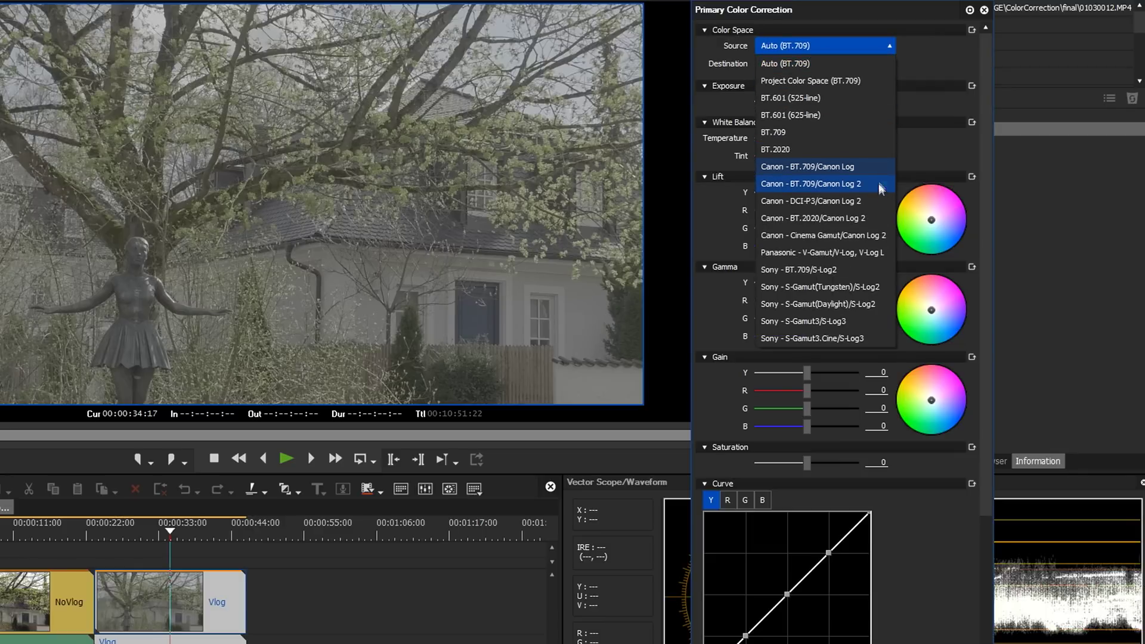
{"action": "left_click", "coordinate": [856, 259]}
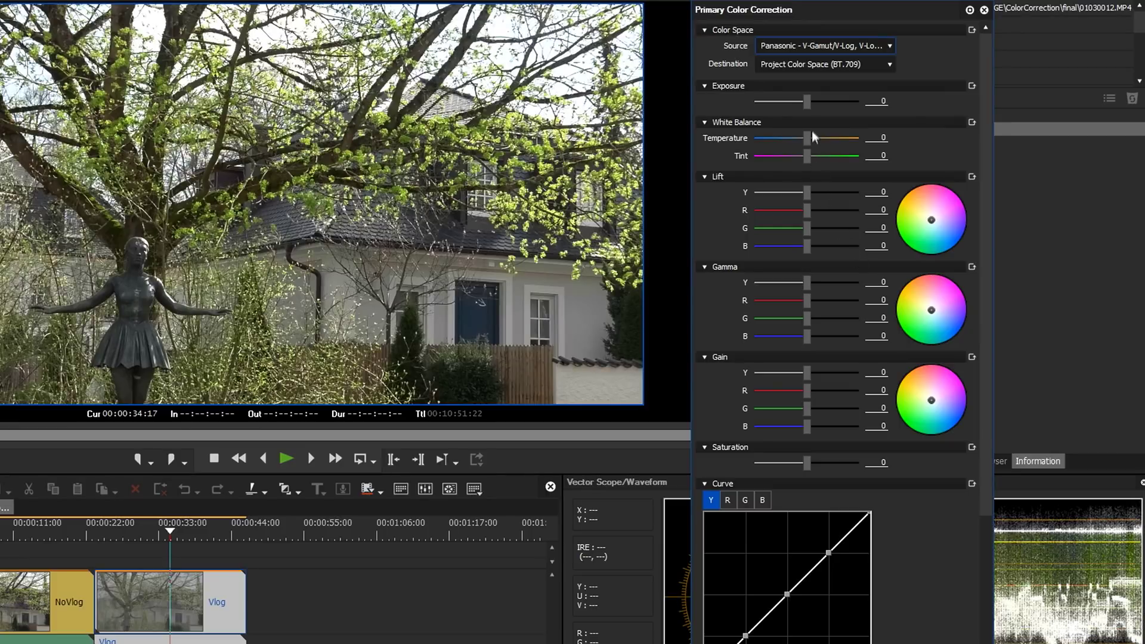
Lower the Vlog clip's exposure to -42, raise the upper curve point slightly, and shift the lower curve point slightly down.
{"action": "left_click_drag", "start_coordinate": [802, 102], "coordinate": [787, 99]}
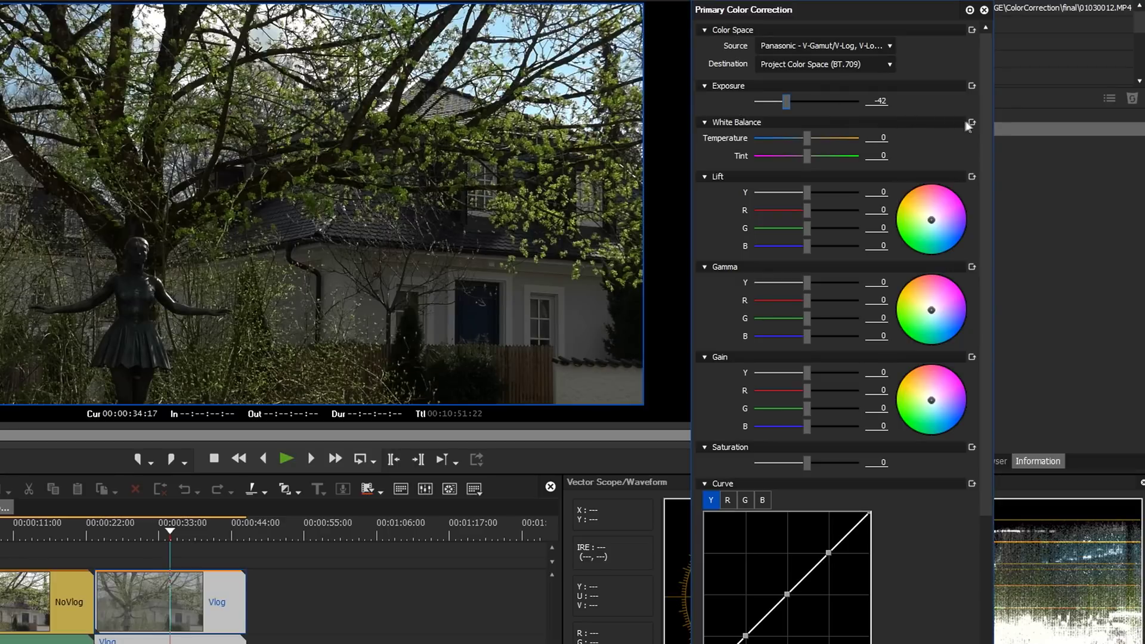
{"action": "left_click_drag", "start_coordinate": [985, 121], "coordinate": [994, 259]}
{"action": "left_click_drag", "start_coordinate": [828, 369], "coordinate": [823, 361]}
{"action": "left_click_drag", "start_coordinate": [743, 452], "coordinate": [749, 454]}
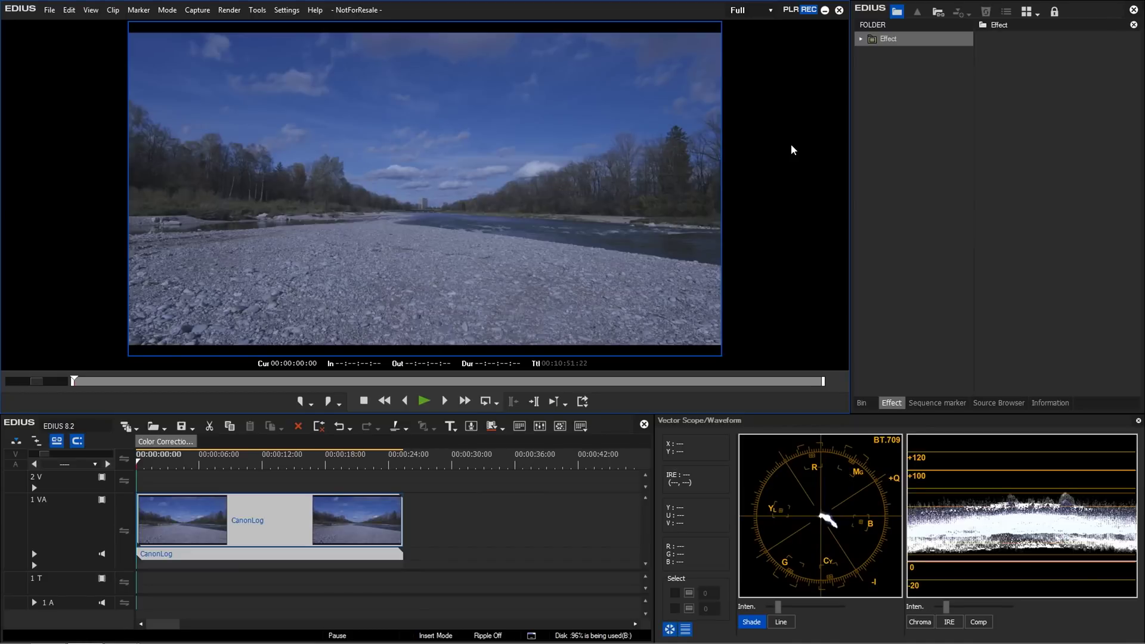
Apply the Primary Color Correction filter from the Color Correction video filters to the CanonLog clip.
{"action": "left_click", "coordinate": [854, 41]}
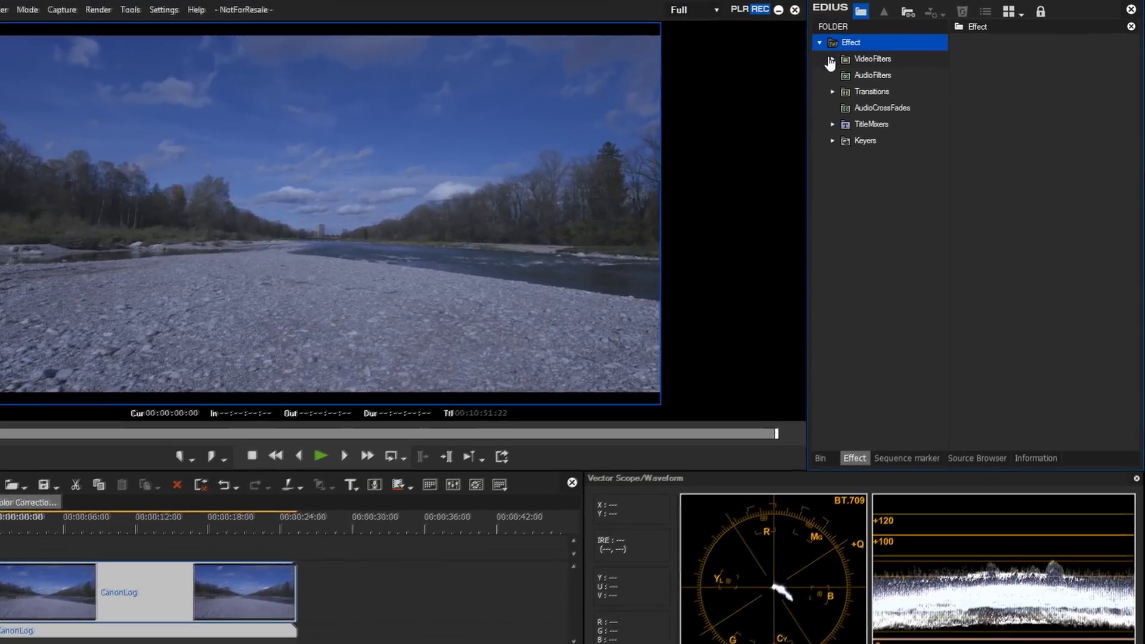
{"action": "left_click", "coordinate": [867, 54]}
{"action": "left_click", "coordinate": [855, 81]}
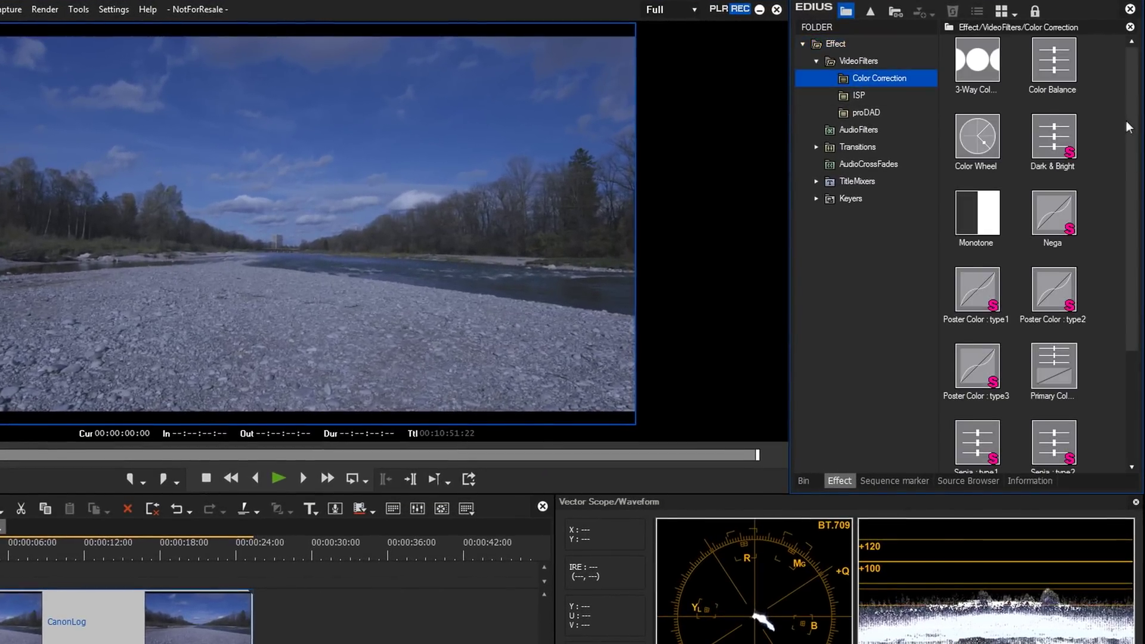
{"action": "scroll", "coordinate": [1136, 150], "scroll_direction": "down", "scroll_amount": 1}
{"action": "left_click_drag", "start_coordinate": [1072, 313], "coordinate": [237, 591]}
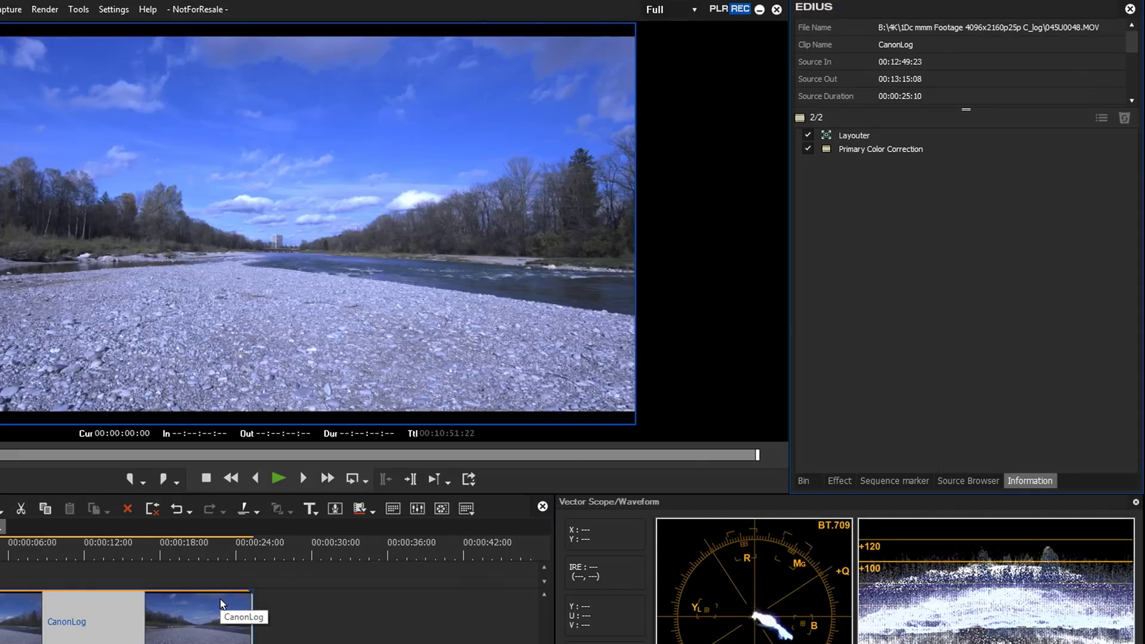
In the CanonLog clip's Primary Color Correction, set the exposure to -8, the temperature to 23 and the lift Y to -12.
{"action": "double_click", "coordinate": [878, 149]}
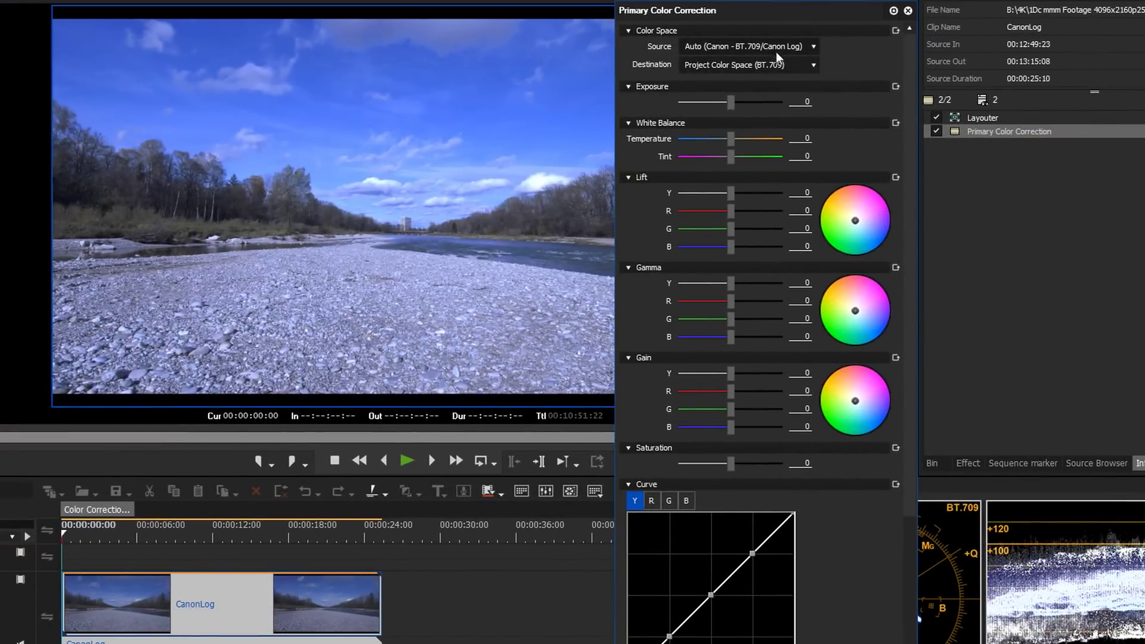
{"action": "left_click_drag", "start_coordinate": [728, 103], "coordinate": [724, 103]}
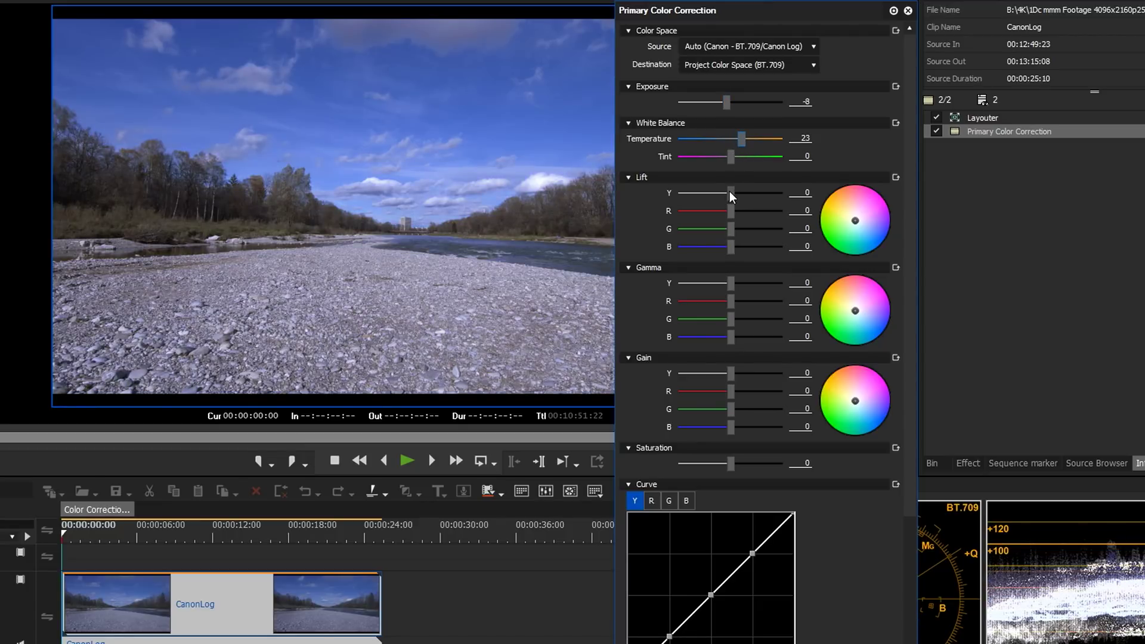
{"action": "left_click_drag", "start_coordinate": [729, 191], "coordinate": [724, 191]}
Set the lift B to -24, the gamma Y to -12 and B to -23, and the gain Y to 47 and B to 65.
{"action": "left_click_drag", "start_coordinate": [724, 250], "coordinate": [725, 286]}
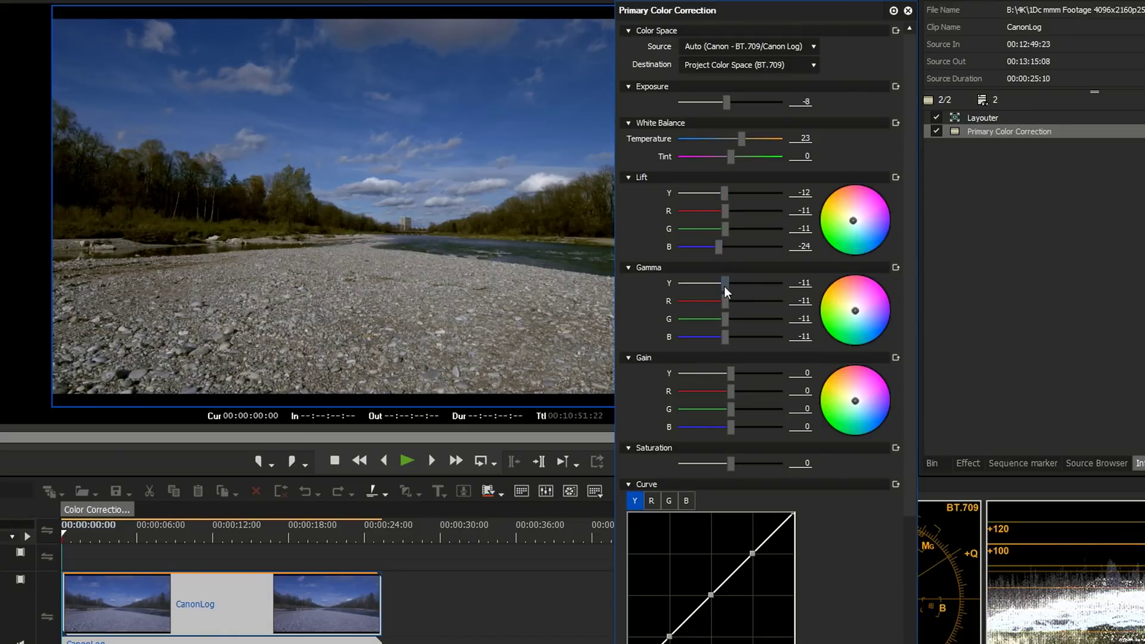
{"action": "left_click_drag", "start_coordinate": [726, 337], "coordinate": [754, 374]}
{"action": "left_click_drag", "start_coordinate": [752, 427], "coordinate": [765, 429]}
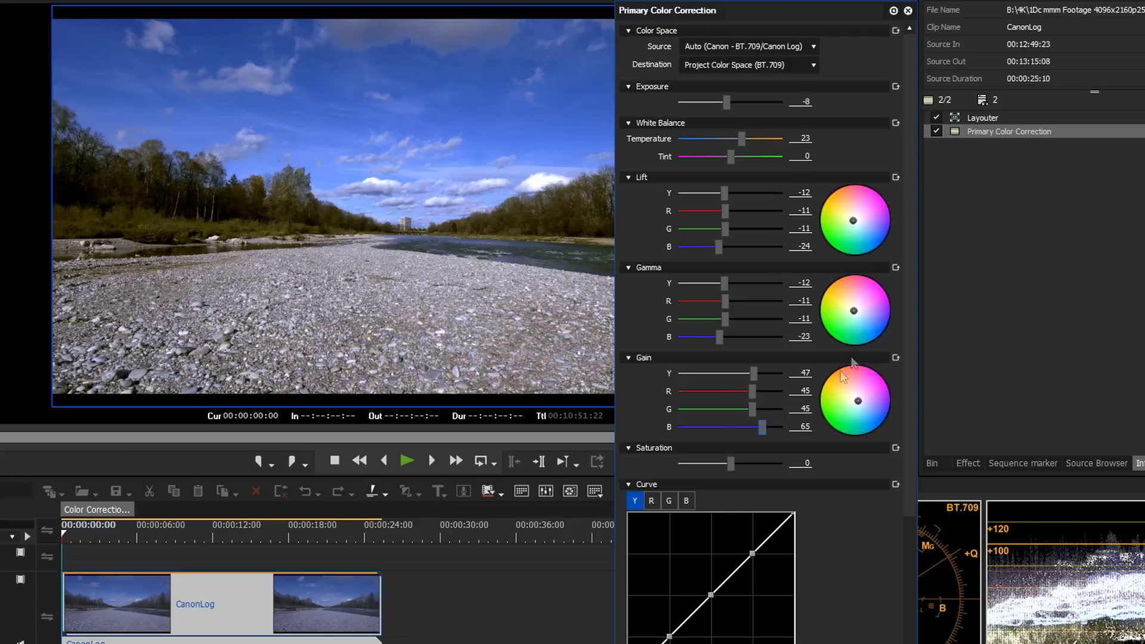
Shape the Y curve with highlights at 88.4/100.0, lights at 73.7/78.0, midtones at 51.3/50.0 and darks at 26.3/27.6.
{"action": "left_click_drag", "start_coordinate": [910, 432], "coordinate": [910, 618]}
{"action": "left_click_drag", "start_coordinate": [753, 349], "coordinate": [749, 350]}
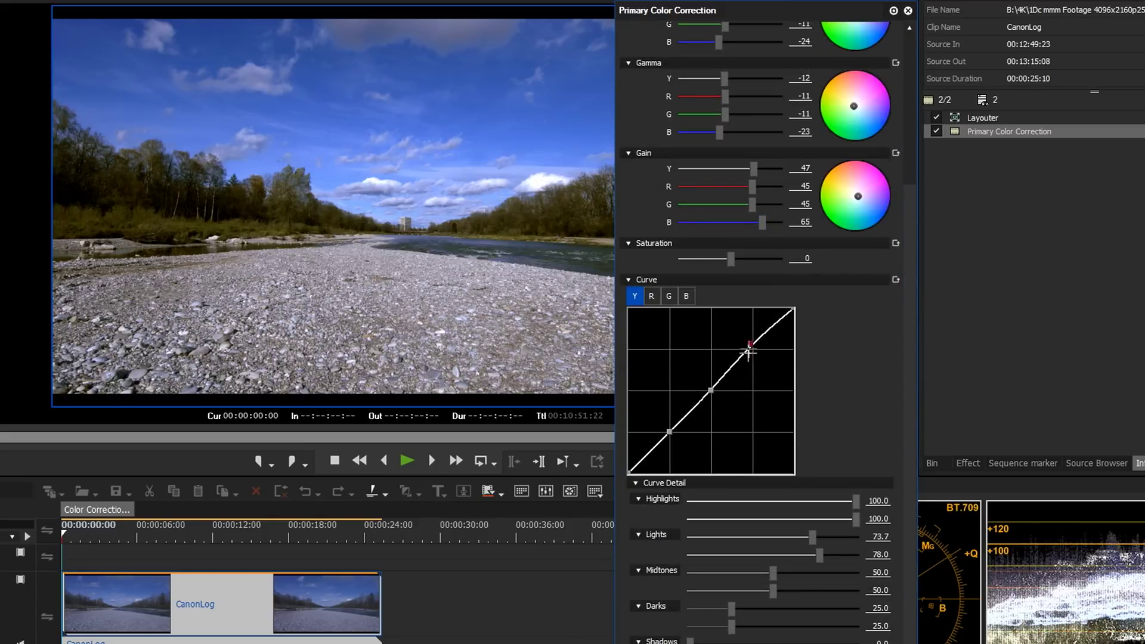
{"action": "left_click_drag", "start_coordinate": [670, 429], "coordinate": [673, 434]}
{"action": "left_click_drag", "start_coordinate": [856, 502], "coordinate": [837, 500]}
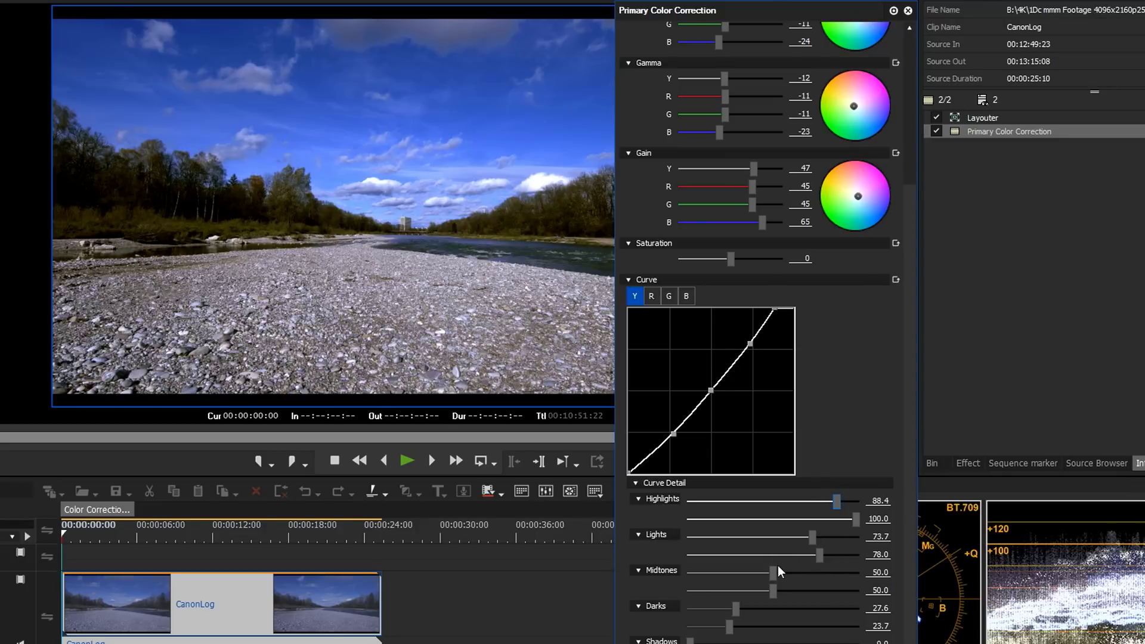
{"action": "left_click_drag", "start_coordinate": [775, 572], "coordinate": [775, 575]}
{"action": "mouse_move", "coordinate": [735, 611]}
{"action": "left_mouse_down"}
{"action": "mouse_move", "coordinate": [719, 610]}
{"action": "mouse_move", "coordinate": [735, 610]}
{"action": "mouse_move", "coordinate": [738, 624]}
{"action": "left_mouse_up"}
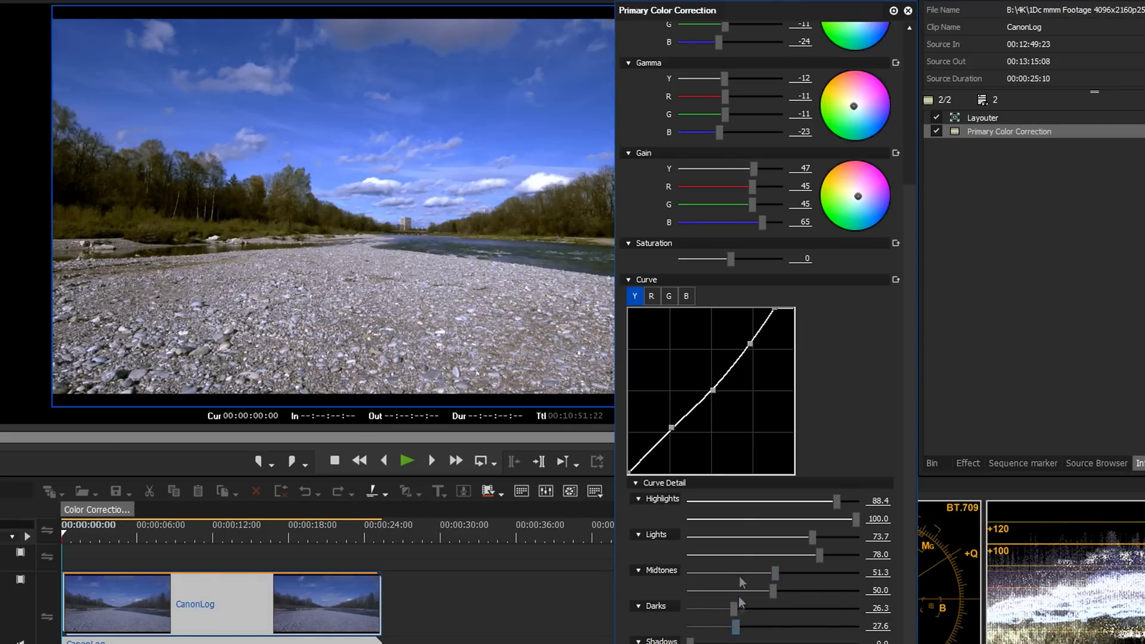
Shape the blue curve with highlights at 94.8/100.0, lights at 68.1/76.3 and darks at 23.3/18.1, and accept the correction.
{"action": "left_click", "coordinate": [658, 296]}
{"action": "left_click", "coordinate": [686, 296]}
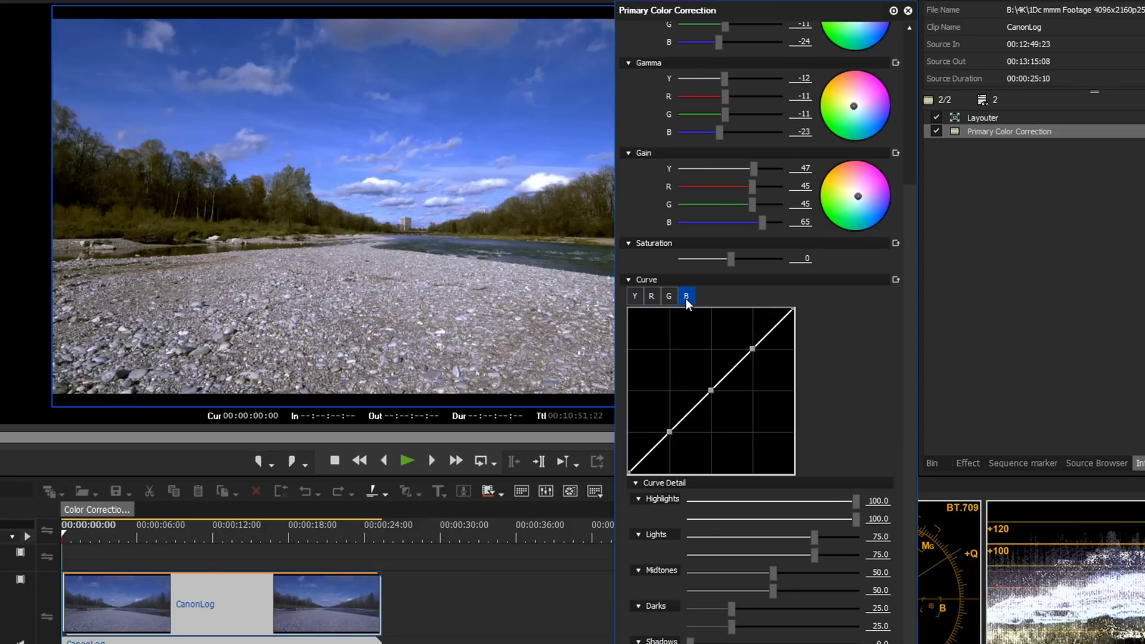
{"action": "left_click_drag", "start_coordinate": [851, 502], "coordinate": [847, 502]}
{"action": "left_click_drag", "start_coordinate": [815, 537], "coordinate": [805, 537]}
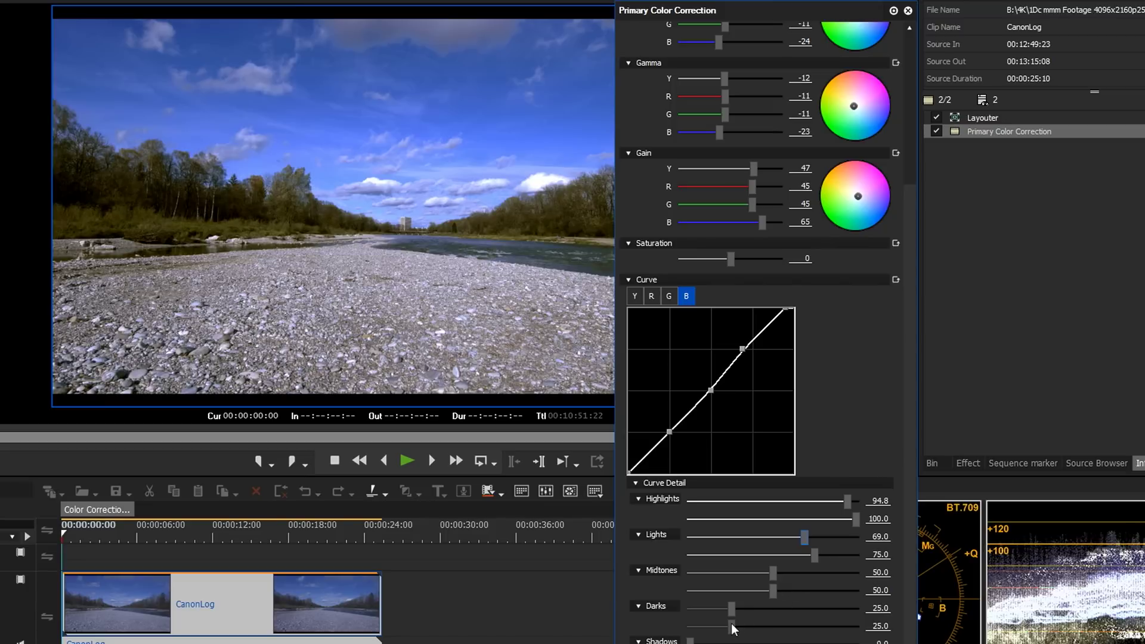
{"action": "mouse_move", "coordinate": [732, 609]}
{"action": "left_mouse_down"}
{"action": "mouse_move", "coordinate": [733, 625]}
{"action": "mouse_move", "coordinate": [721, 625]}
{"action": "mouse_move", "coordinate": [746, 608]}
{"action": "mouse_move", "coordinate": [727, 608]}
{"action": "left_mouse_up"}
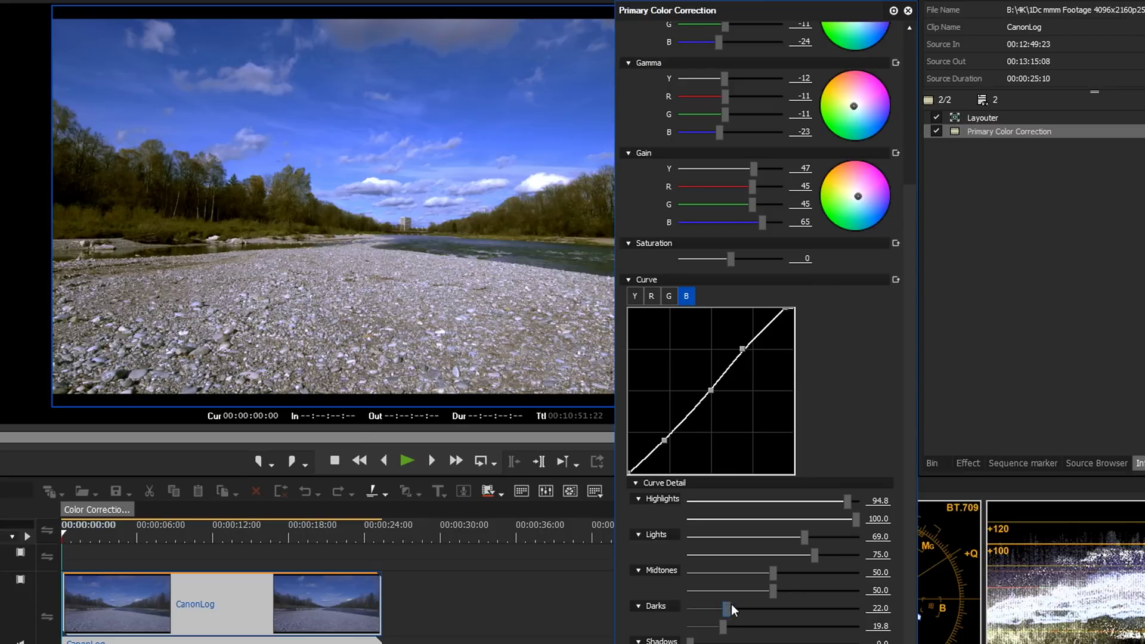
{"action": "left_click_drag", "start_coordinate": [743, 349], "coordinate": [741, 347]}
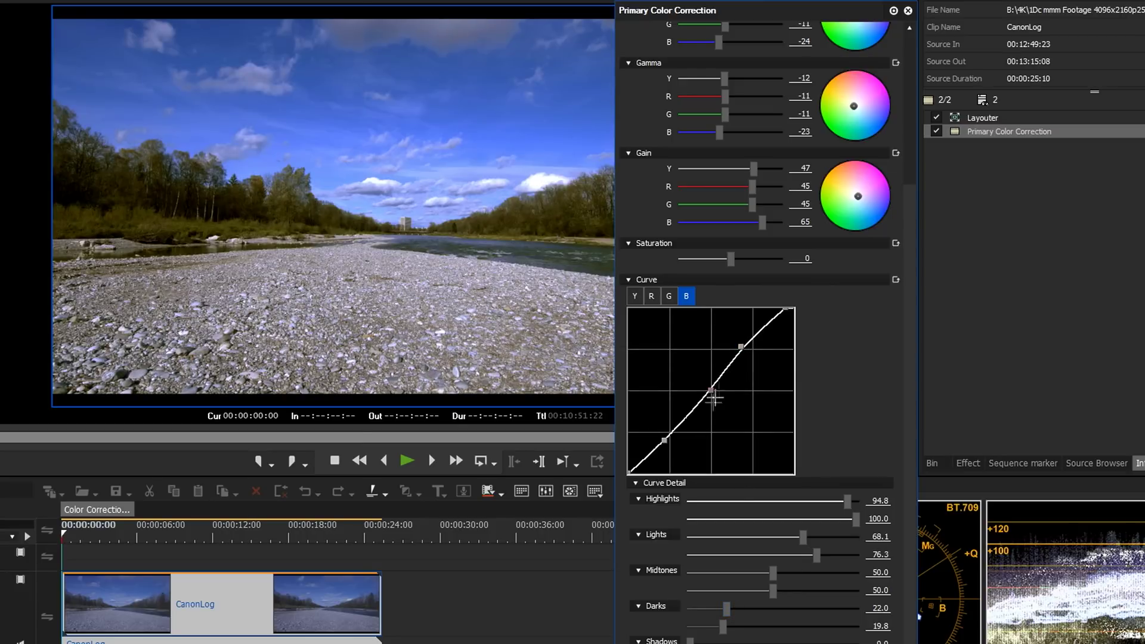
{"action": "left_click_drag", "start_coordinate": [665, 441], "coordinate": [669, 442]}
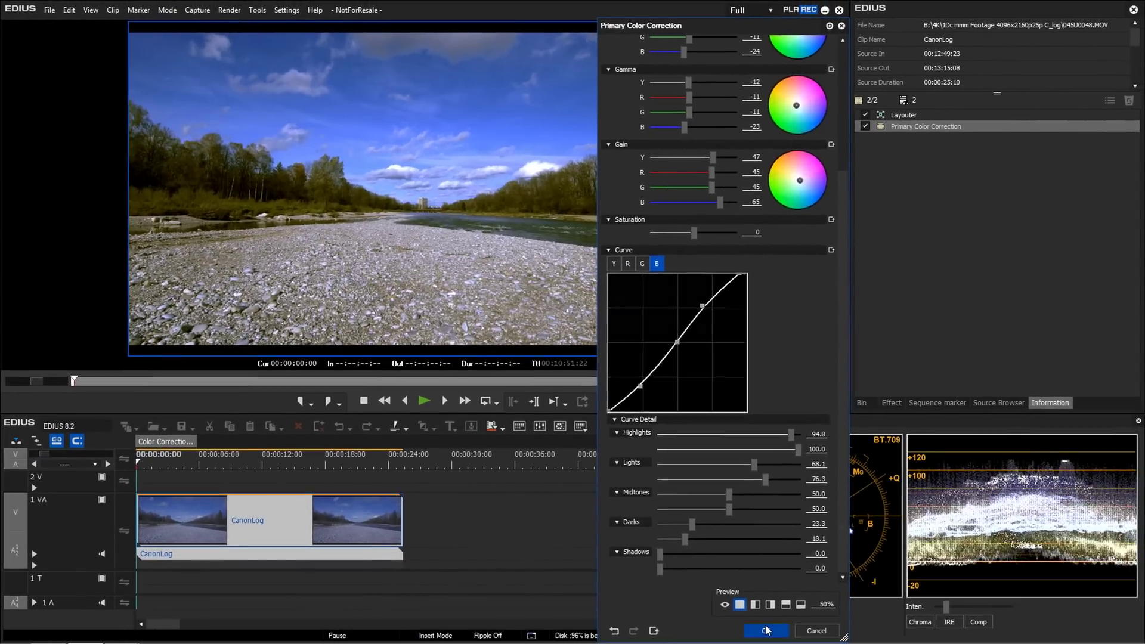
{"action": "left_click", "coordinate": [766, 630]}
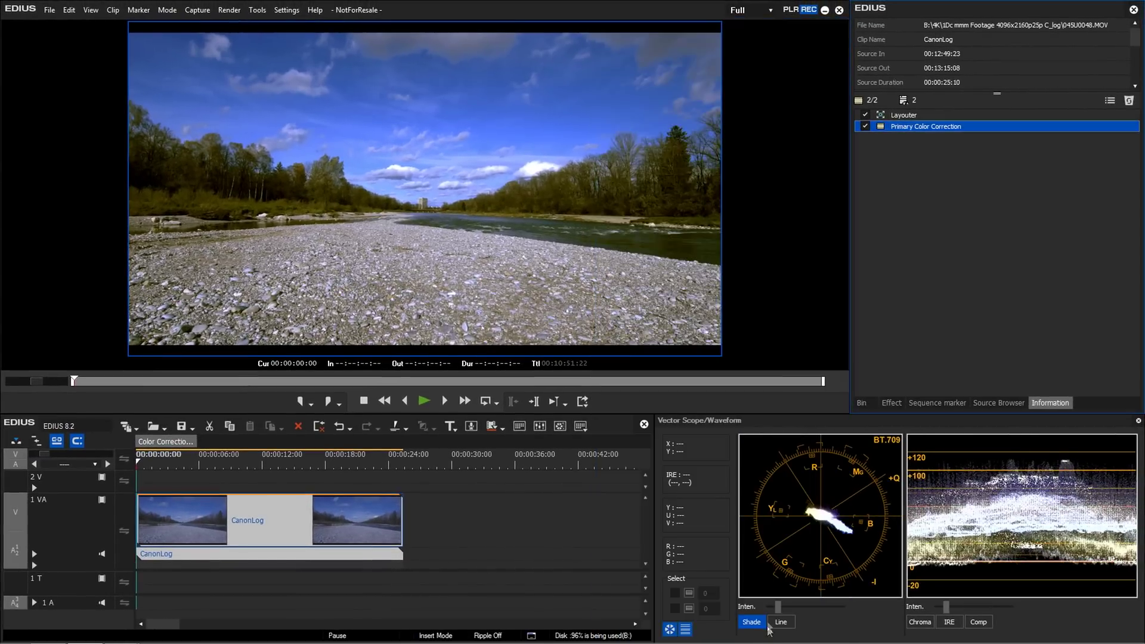
Disable and re-enable the CanonLog clip's Primary Color Correction to compare the ungraded and graded image.
{"action": "left_click", "coordinate": [866, 127]}
{"action": "left_click", "coordinate": [866, 127]}
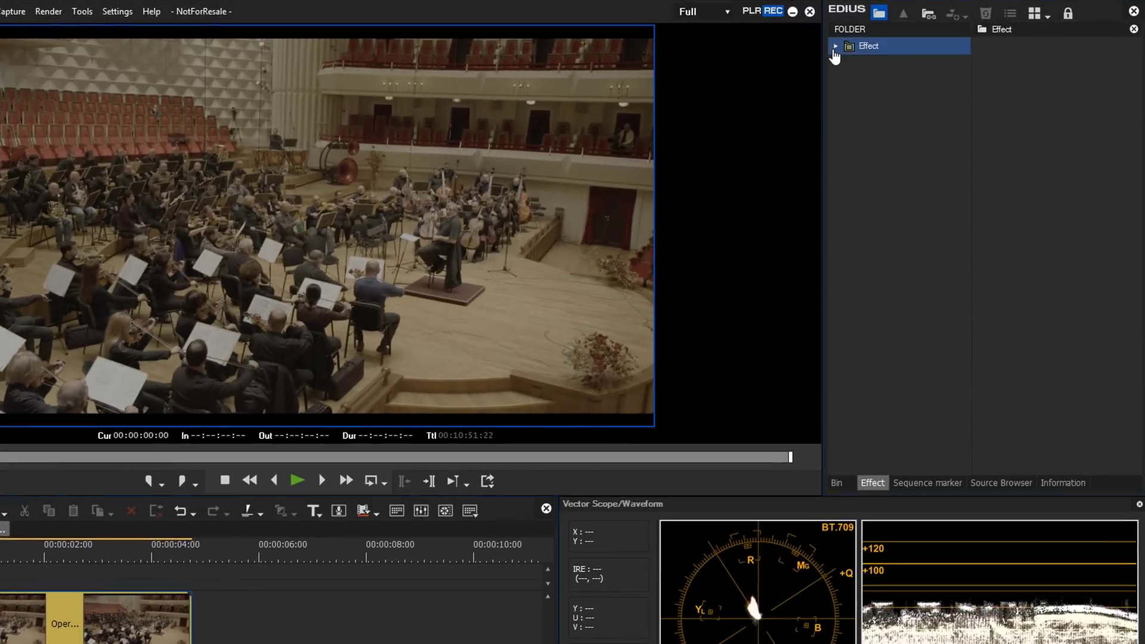
Apply the Primary Color Correction filter from the Color Correction video filters to the Opera_S-log3 clip.
{"action": "left_click", "coordinate": [836, 47]}
{"action": "left_click", "coordinate": [850, 63]}
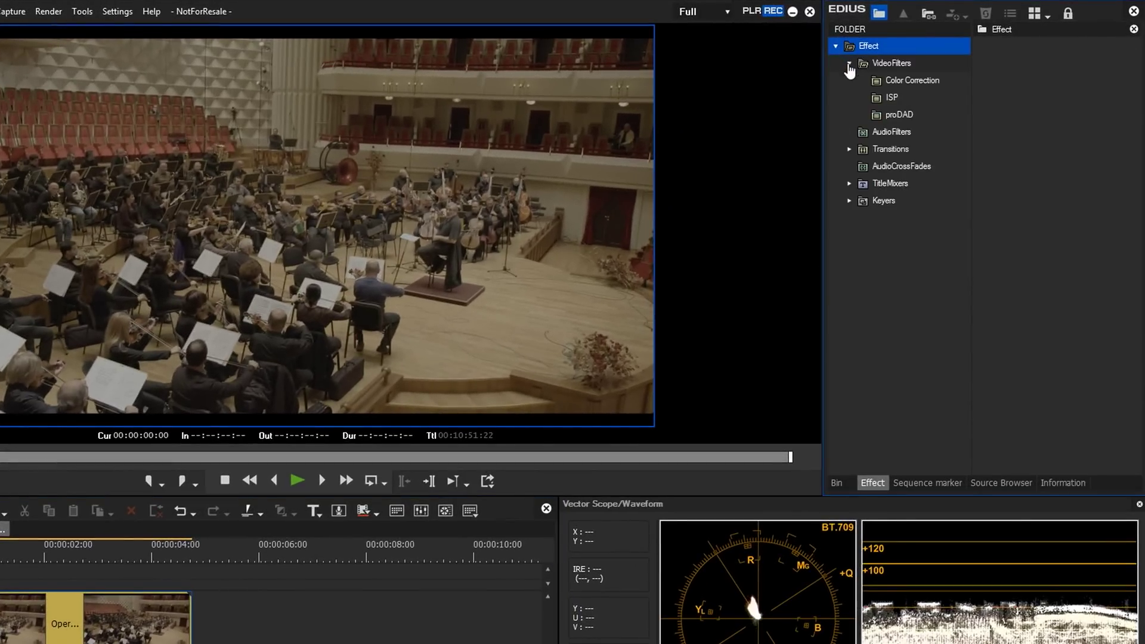
{"action": "left_click", "coordinate": [893, 82]}
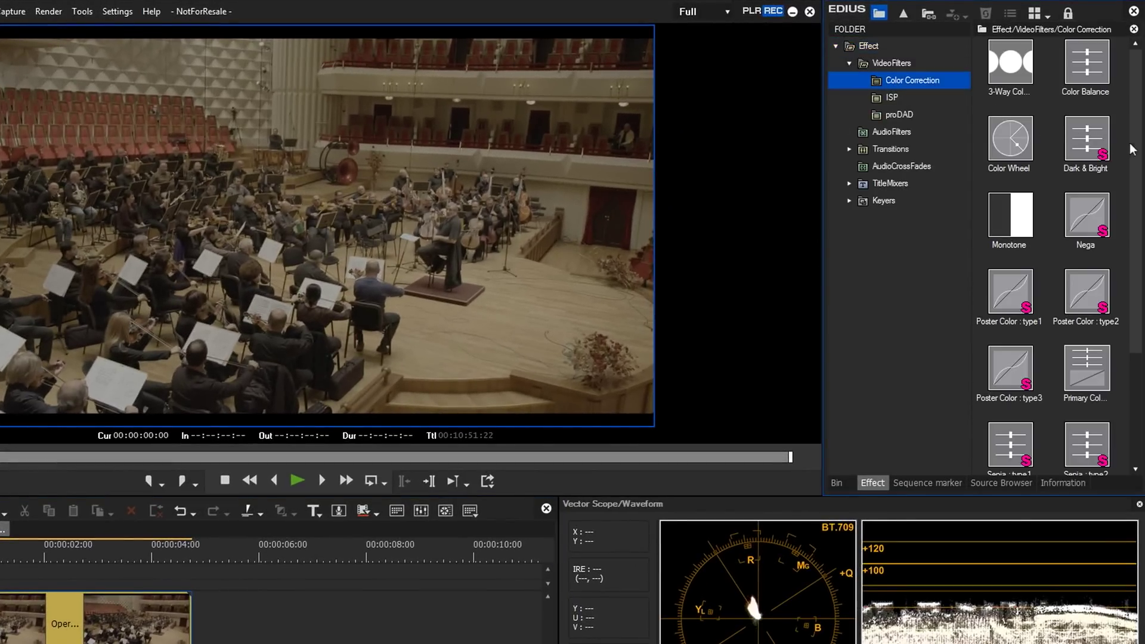
{"action": "left_click_drag", "start_coordinate": [1132, 149], "coordinate": [1140, 225]}
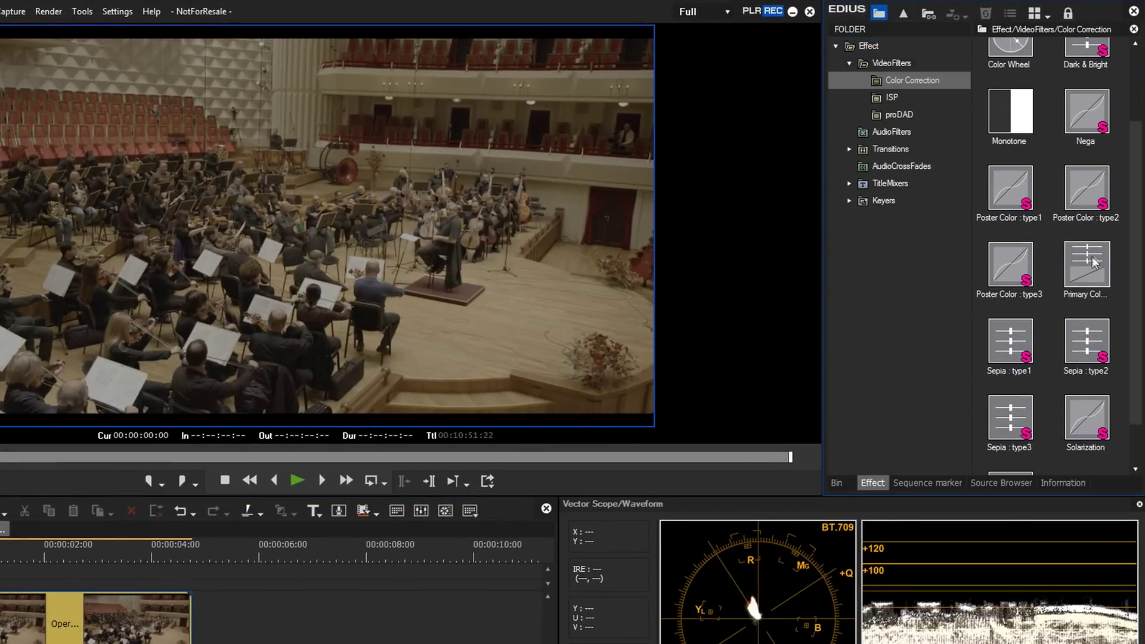
{"action": "left_click_drag", "start_coordinate": [1087, 266], "coordinate": [148, 607]}
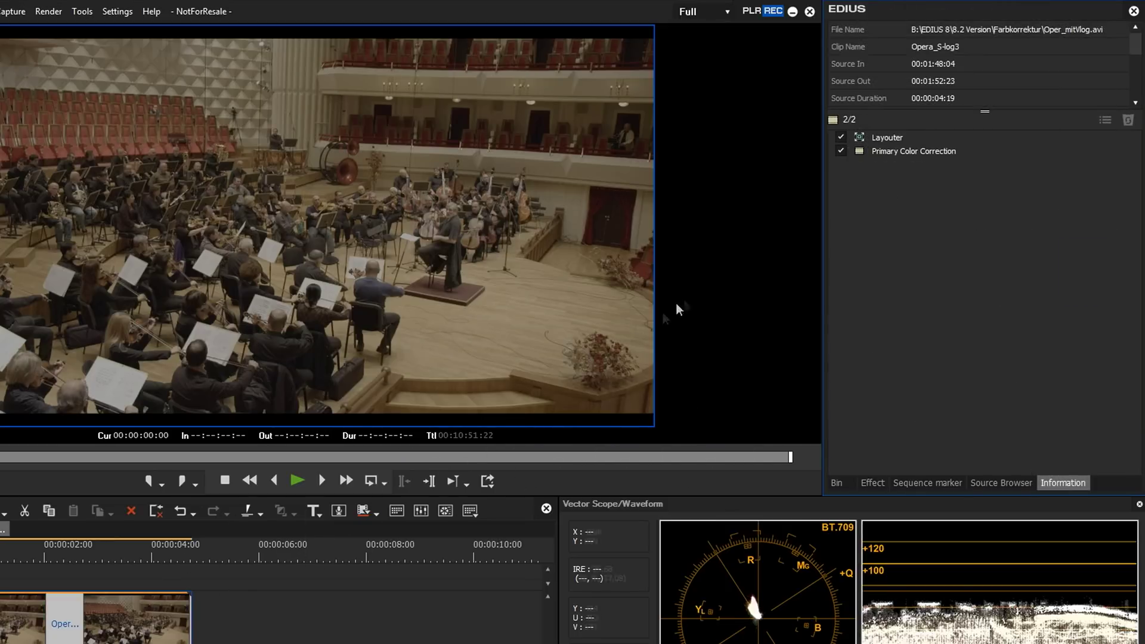
Set the source color space of the Opera_S-log3 clip's Primary Color Correction to Sony - S-Gamut3/S-Log3.
{"action": "double_click", "coordinate": [899, 149]}
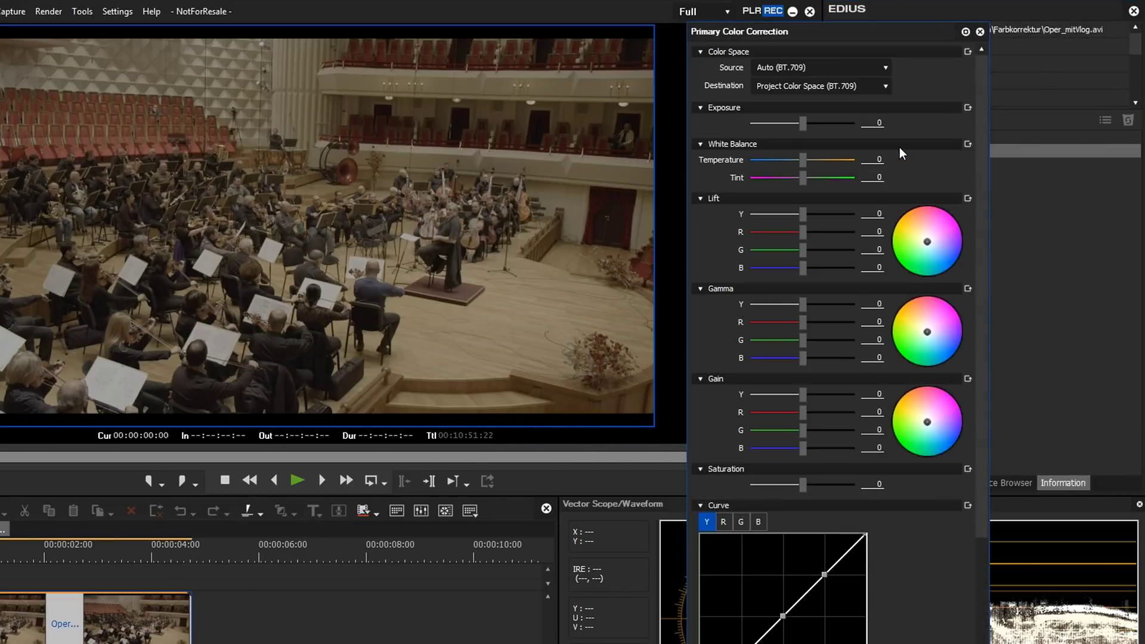
{"action": "left_click", "coordinate": [878, 65]}
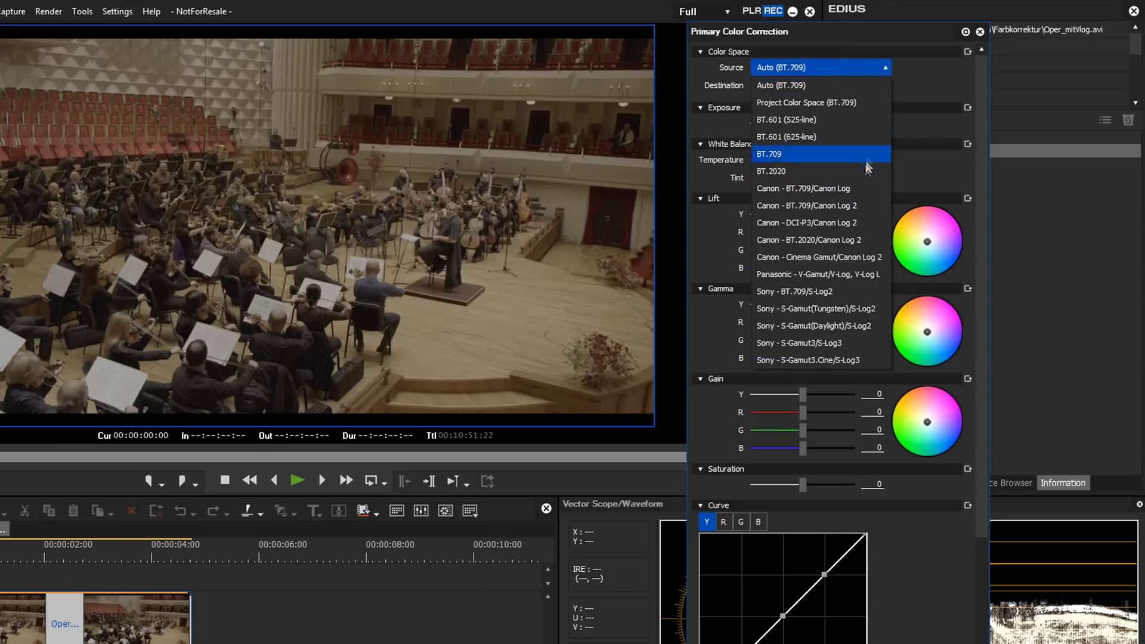
{"action": "left_click", "coordinate": [843, 342]}
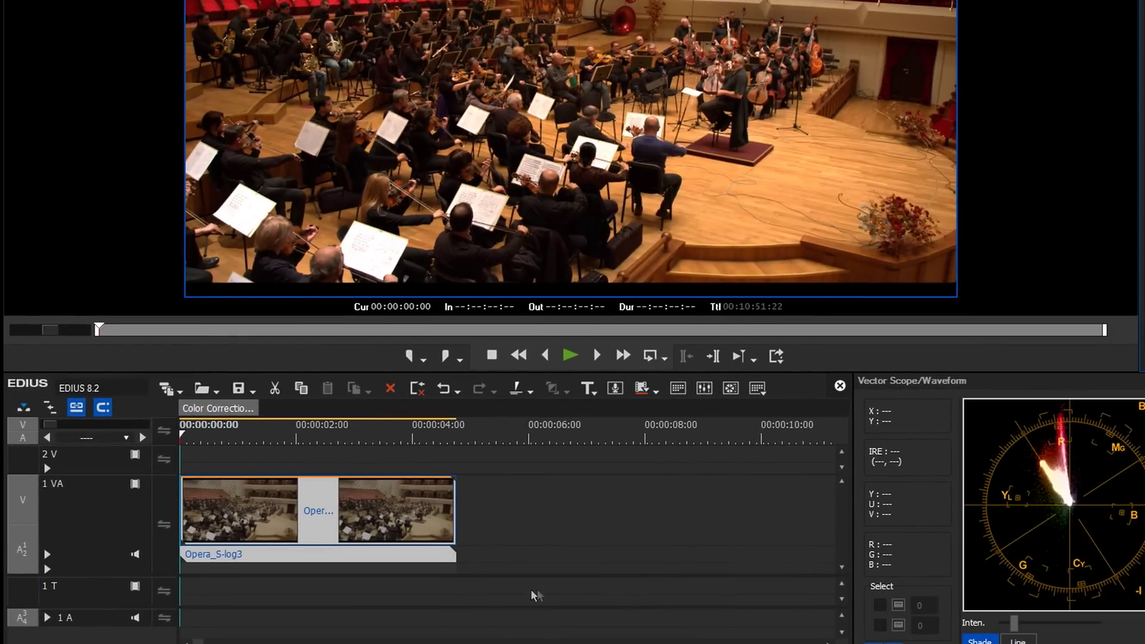
Check the video information in the Opera_S-log3 clip's properties, including frame size, stream type and frame rate, and close them.
{"action": "right_click", "coordinate": [341, 512]}
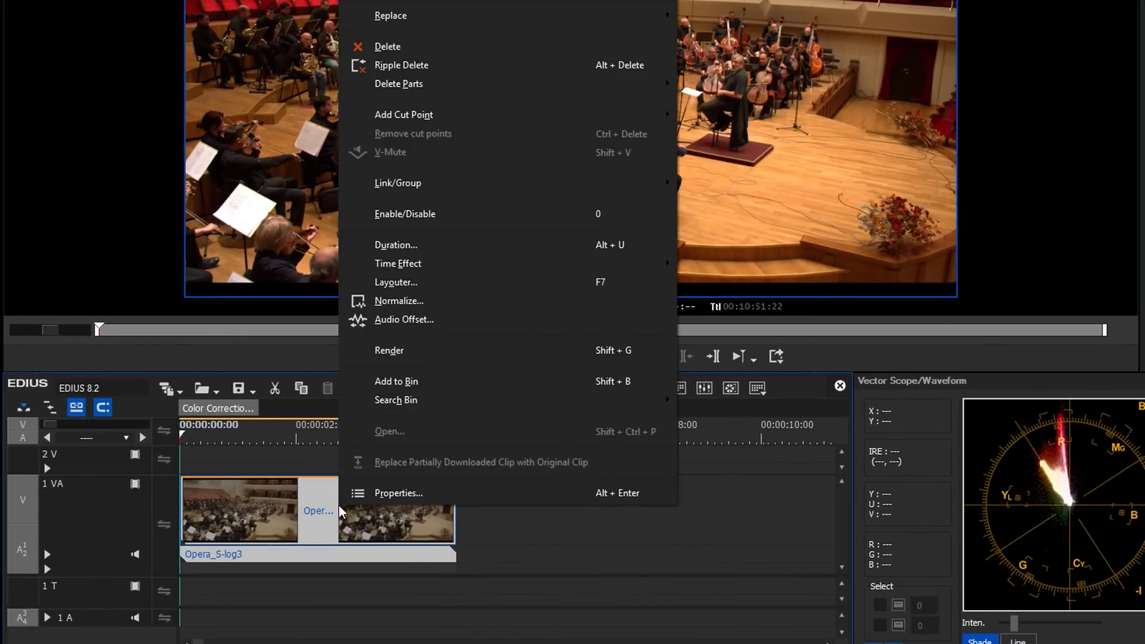
{"action": "left_click", "coordinate": [379, 495]}
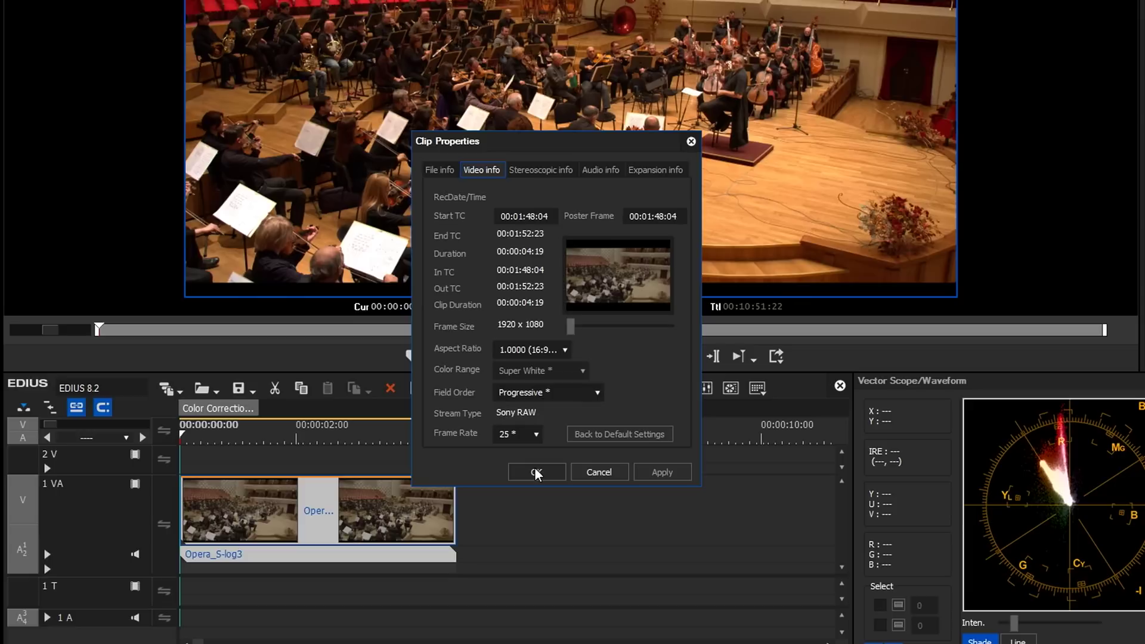
{"action": "left_click", "coordinate": [537, 474]}
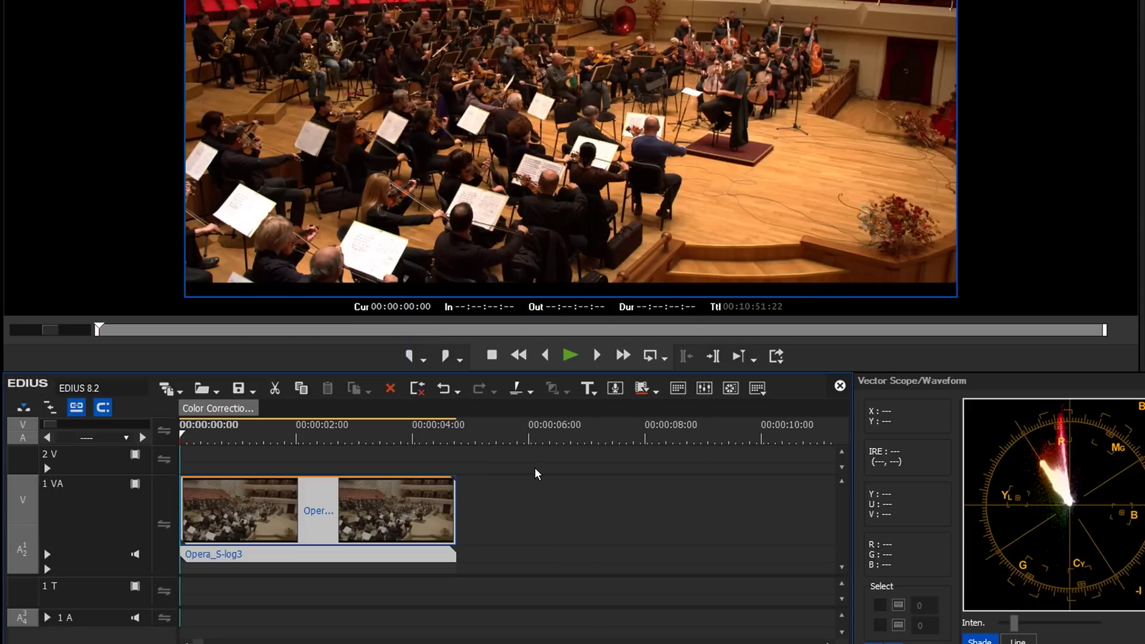
Set the Out point at the end of the Opera_S-log3 clip, 00:00:04:19, and play the marked range in a loop.
{"action": "left_click", "coordinate": [452, 440]}
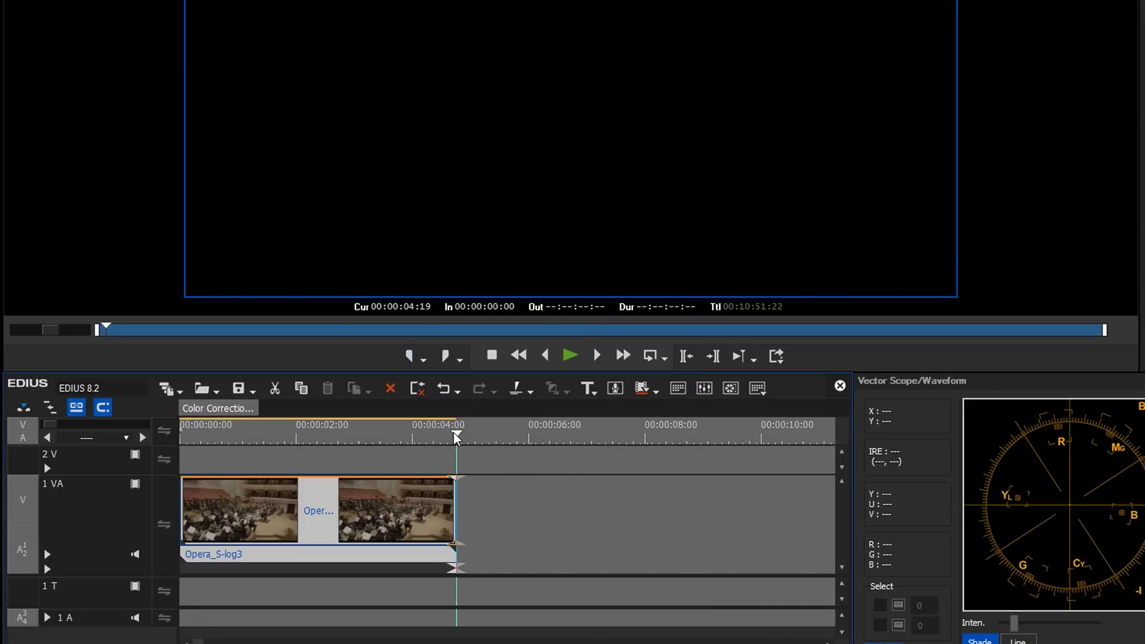
{"action": "key", "text": "o"}
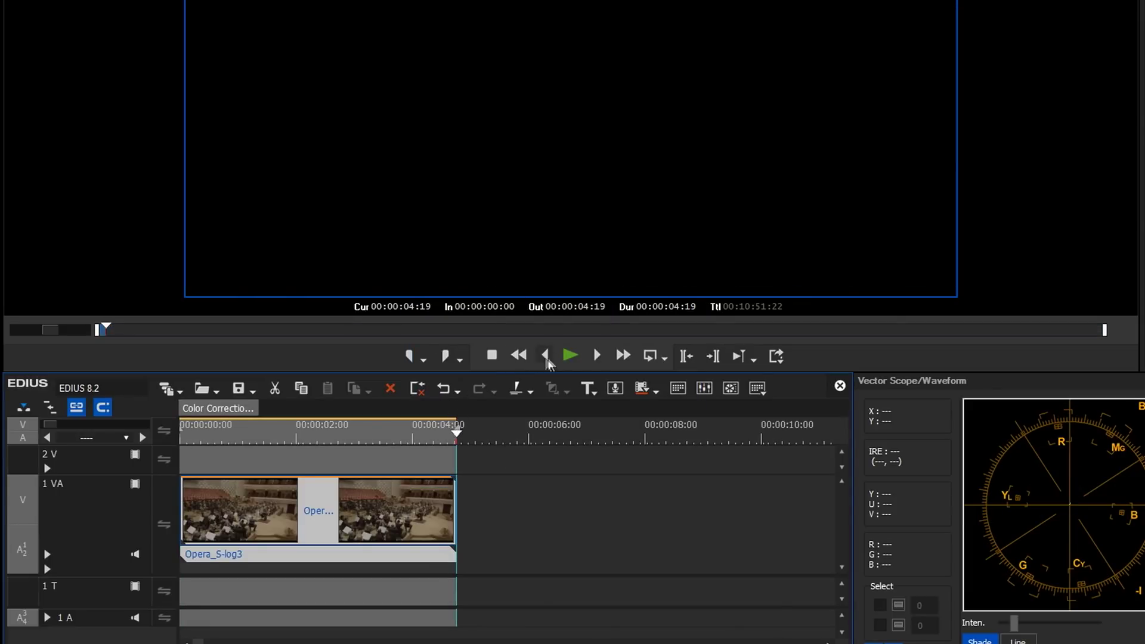
{"action": "left_click", "coordinate": [651, 358]}
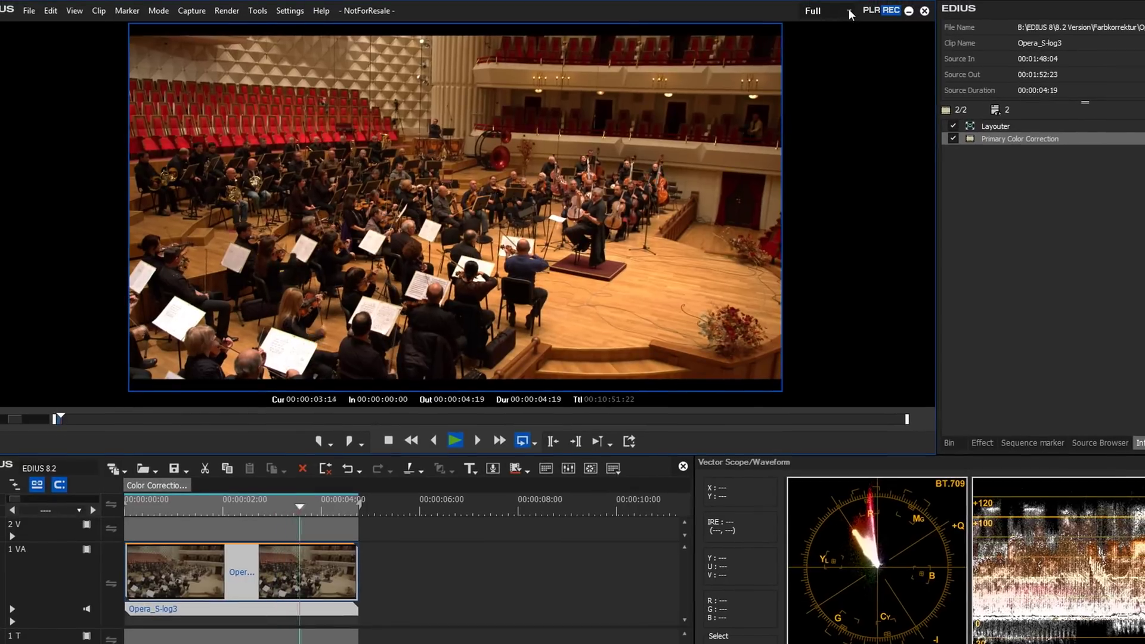
Reduce the preview playback quality to 1/2 while the clip loops, and reopen the quality choices.
{"action": "left_click", "coordinate": [855, 7]}
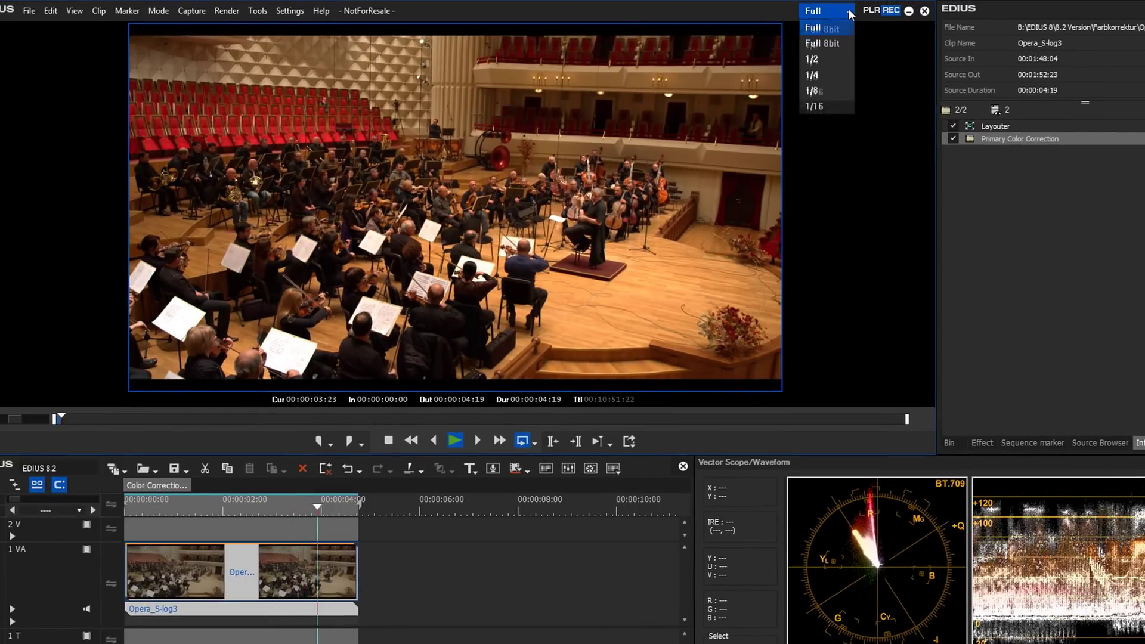
{"action": "left_click", "coordinate": [837, 61]}
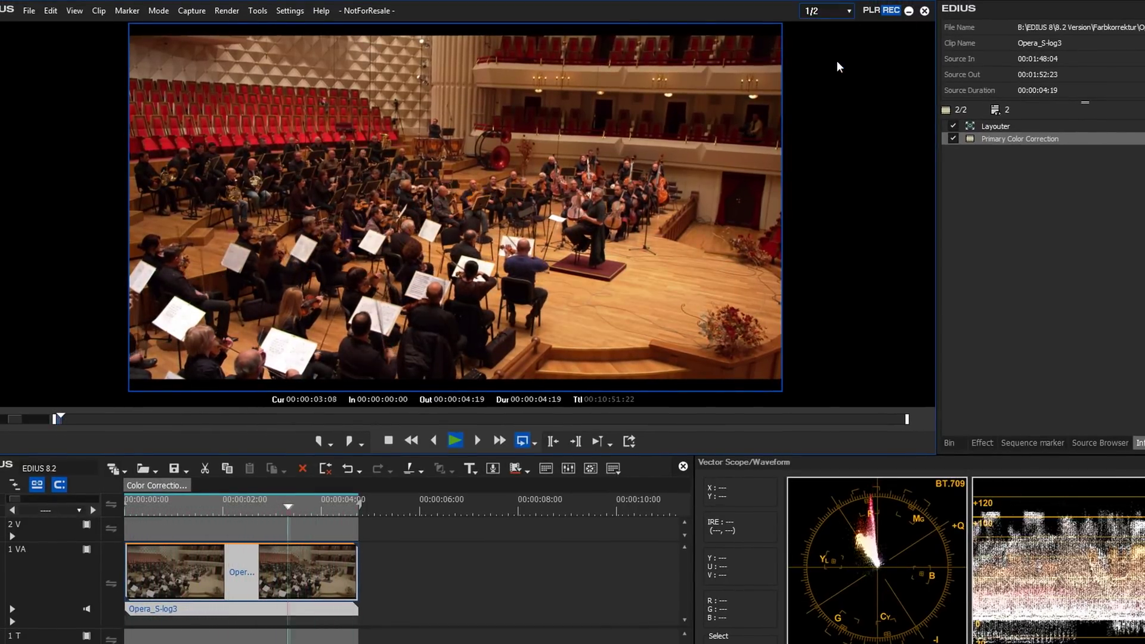
{"action": "left_click", "coordinate": [848, 11]}
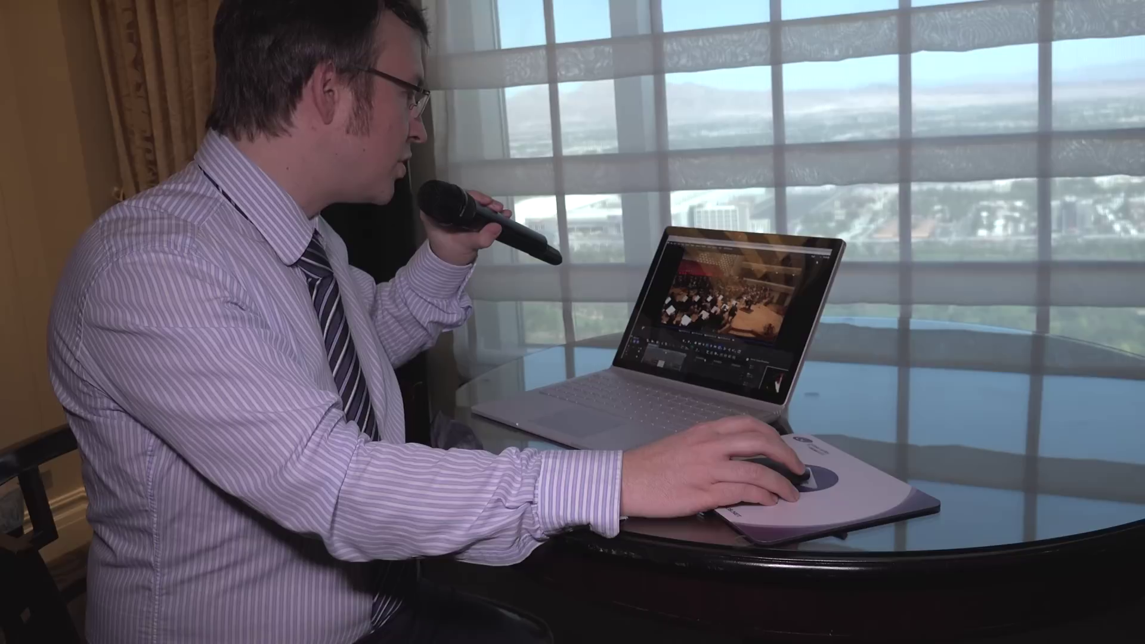